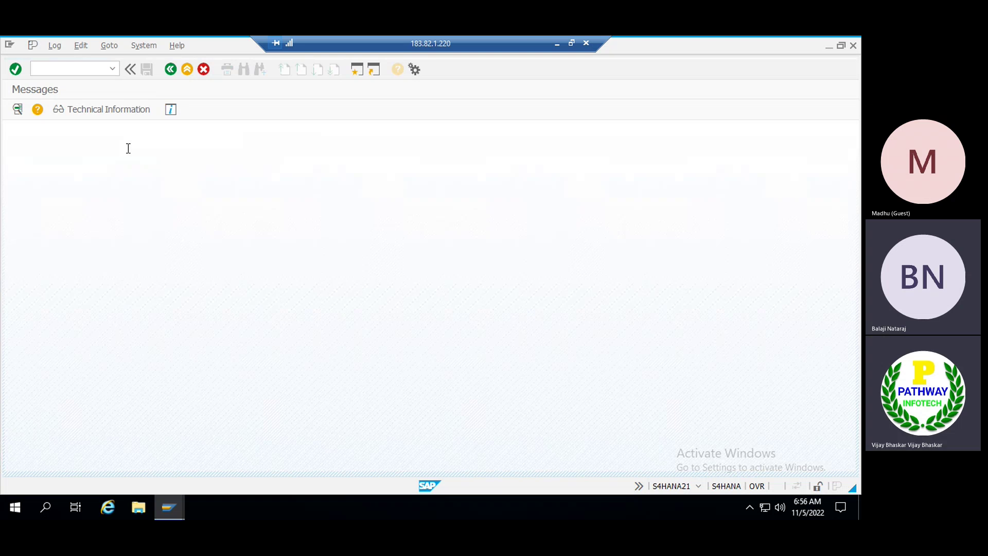
Start the fixed-term deposit contract with flow type 1100 and enter a payment amount of 15m INR.
key(Return)
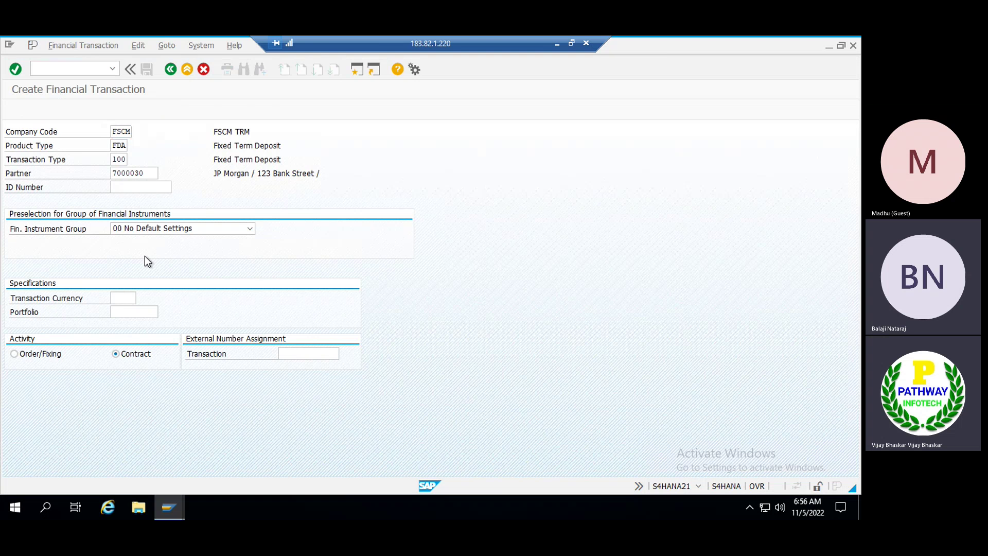
text(1100)
key(Return)
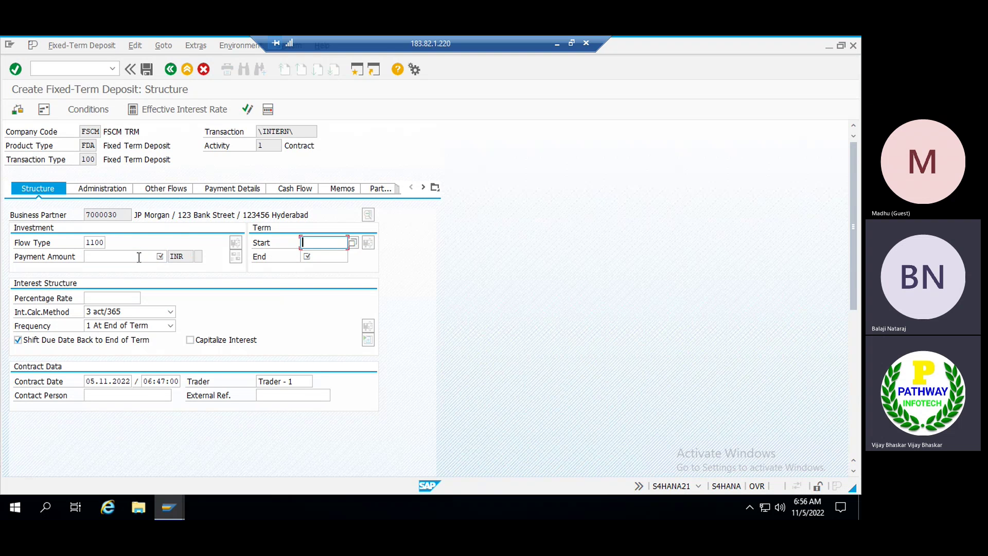
click(139, 257)
text(15m)
key(Return)
Set the deposit's term to start on 01.11.2022 and end on 31.03.2023.
text(01)
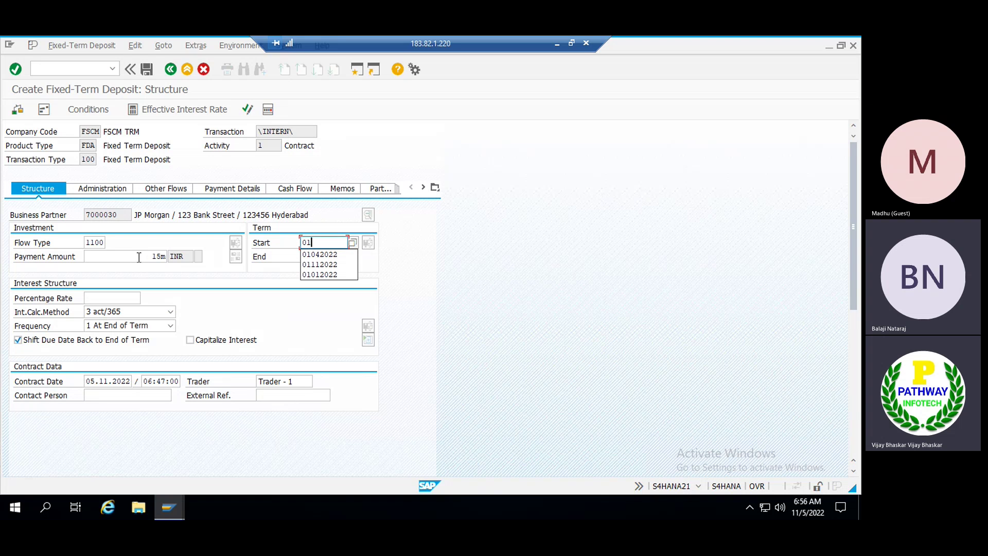
text(11)
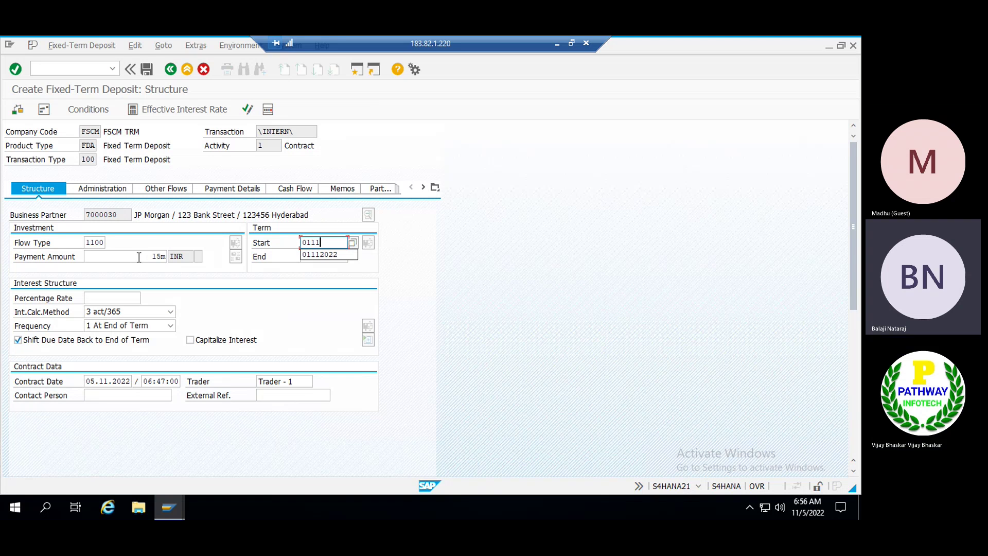
text(2022)
key(Tab)
text(31032023)
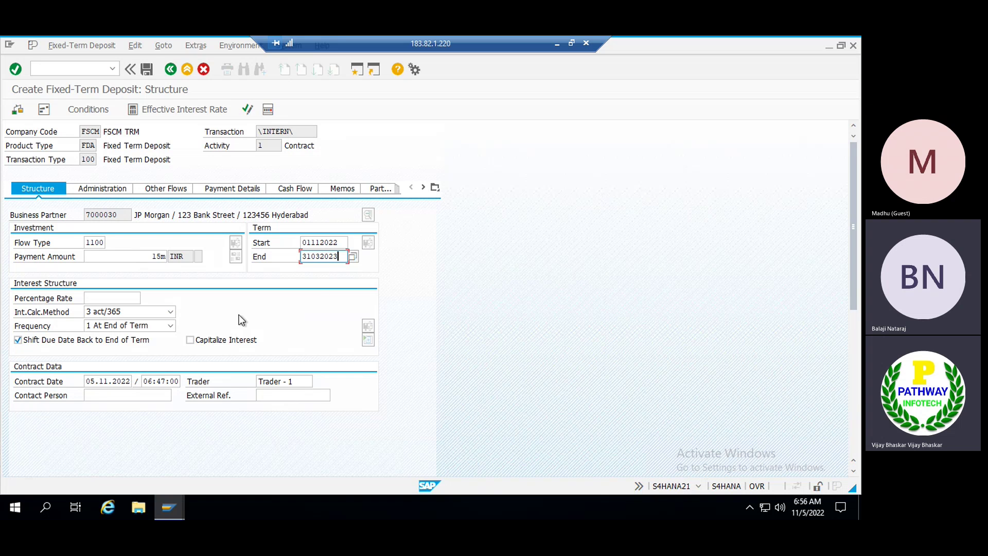
Replace the contract date with 01.04.2022.
click(88, 381)
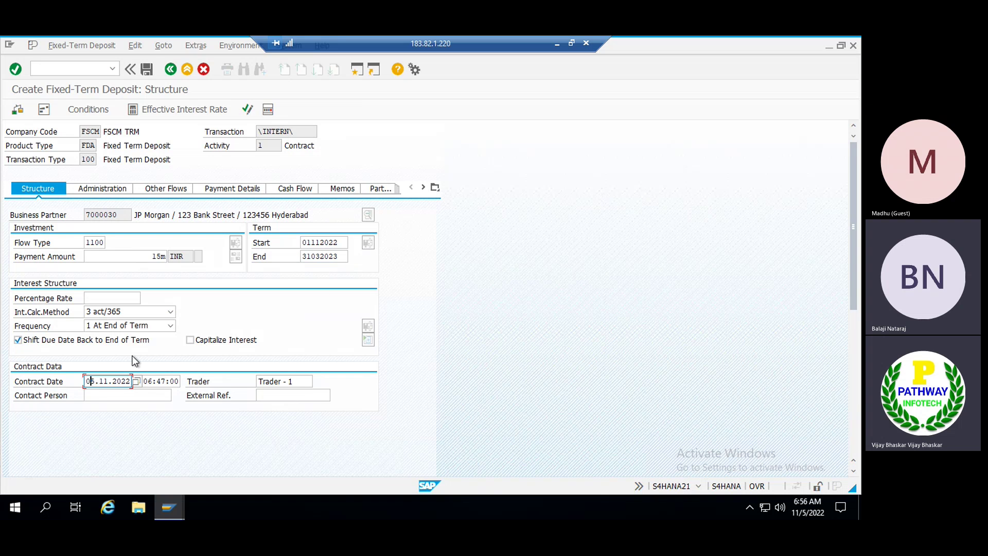
key(BackSpace)
key(Delete)
key(Delete)
key(Delete)
key(Delete)
key(Delete)
key(Delete)
key(Delete)
key(Delete)
key(Delete)
key(Down)
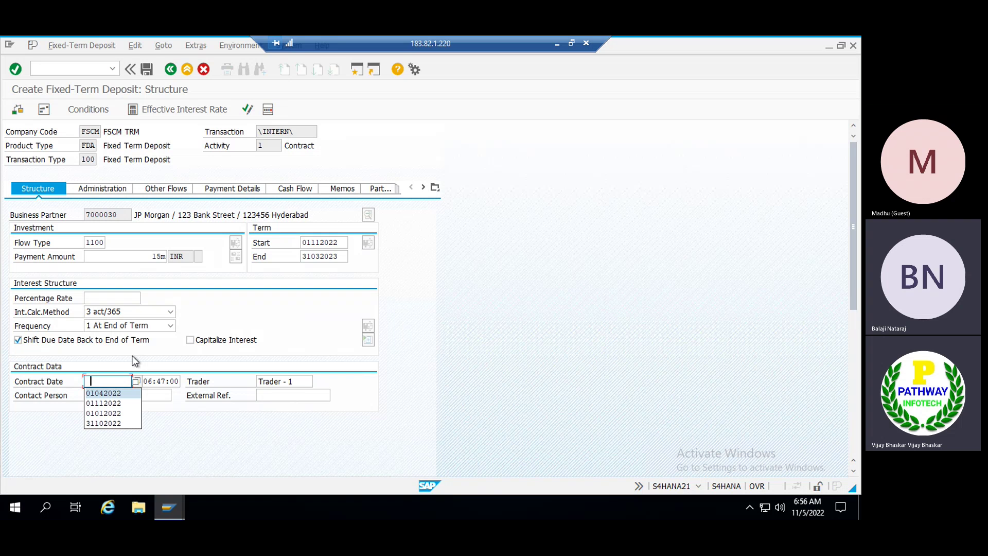
key(Return)
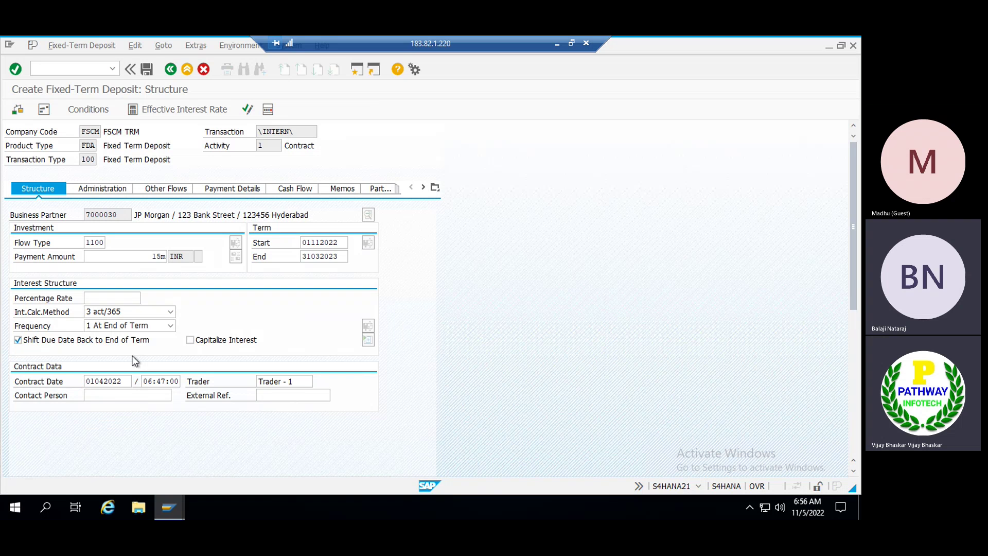
key(Return)
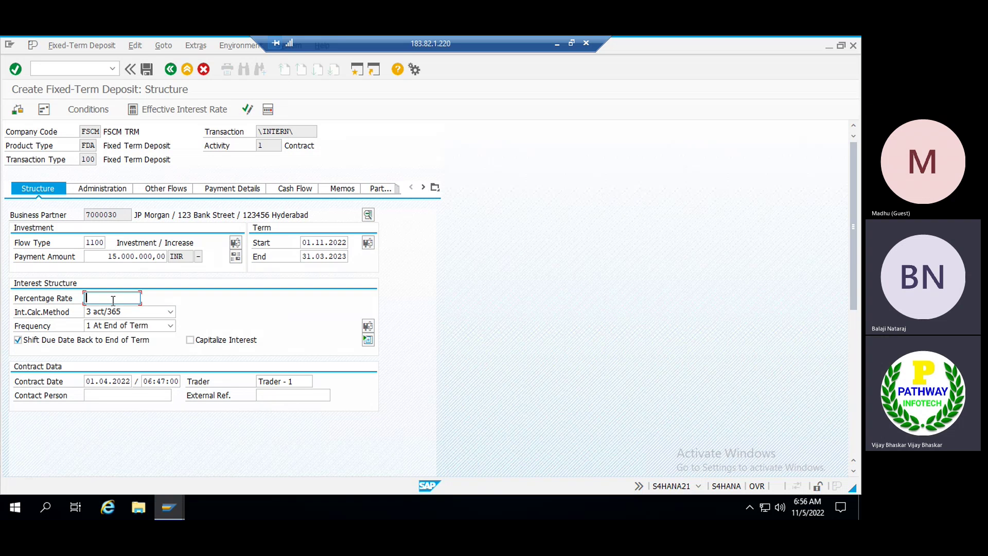
Set the percentage rate to 3 and copy the term start date 01.11.2022 into the contract date.
text(3)
key(Return)
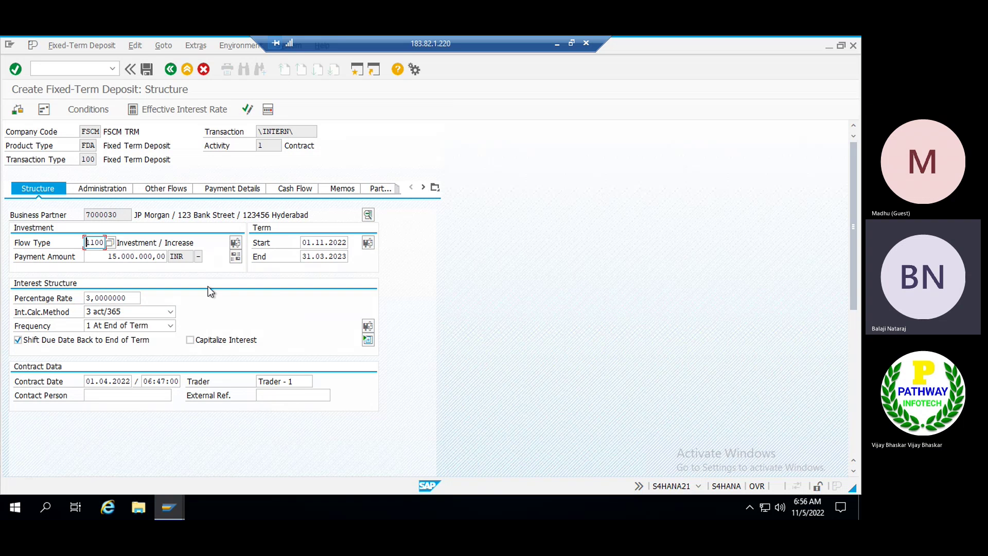
click(88, 380)
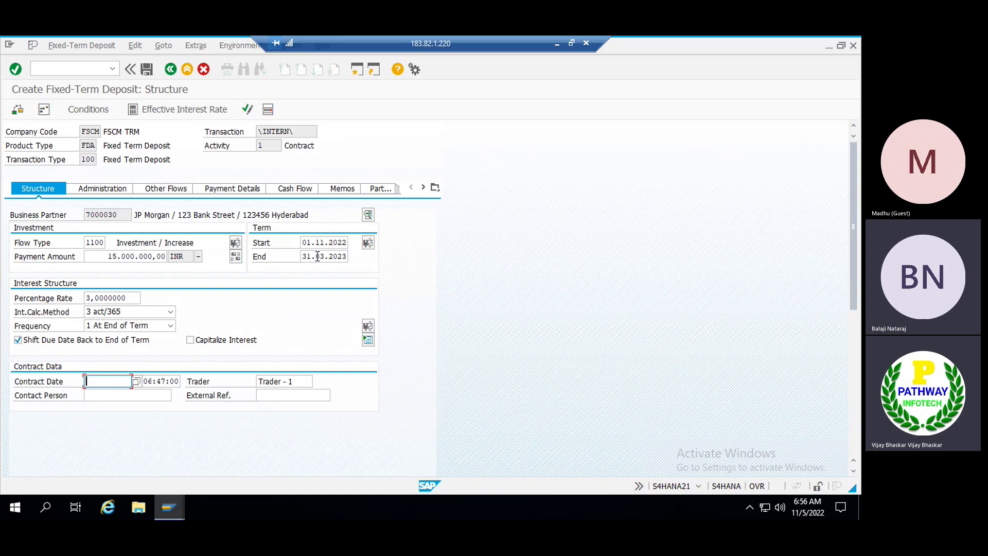
double_click(304, 243)
key(ctrl+c)
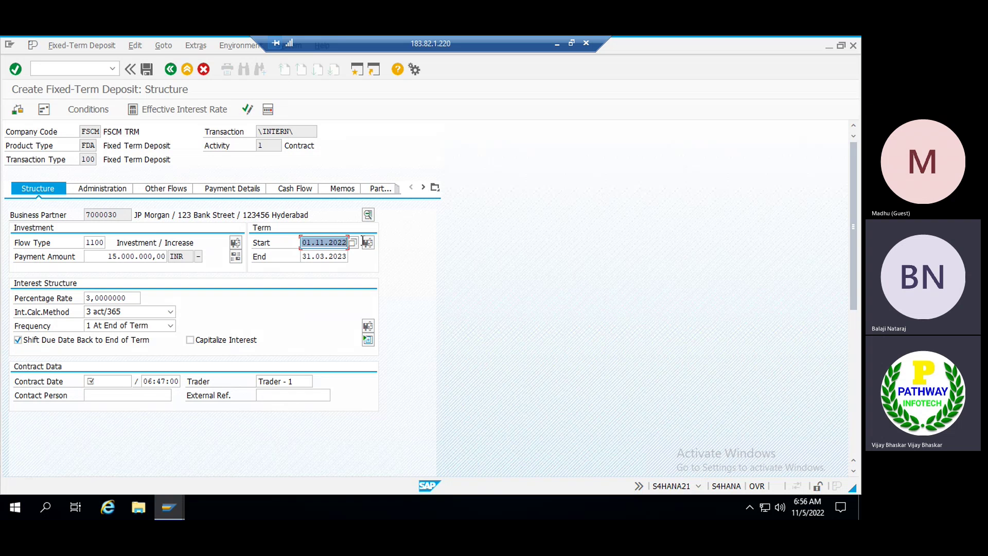
click(96, 380)
key(ctrl+v)
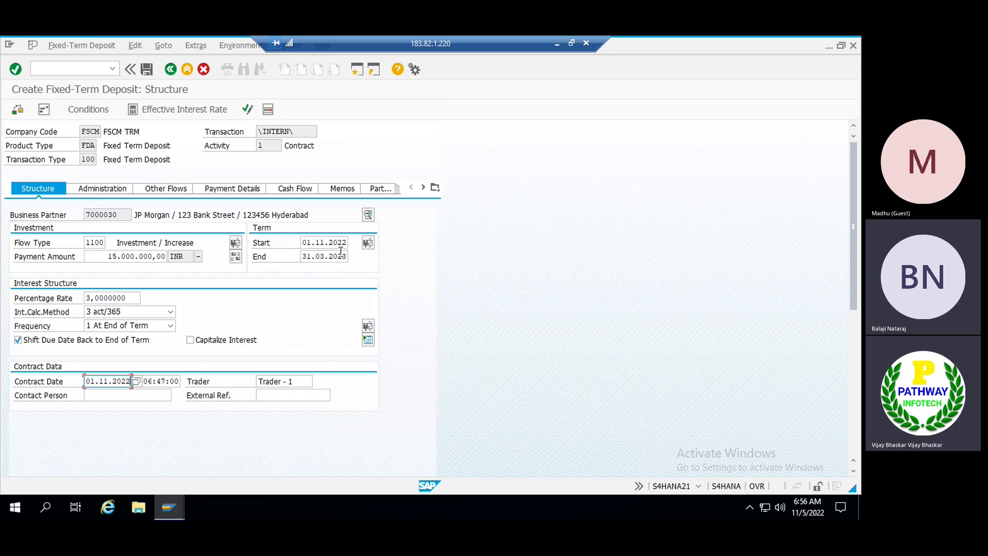
key(Return)
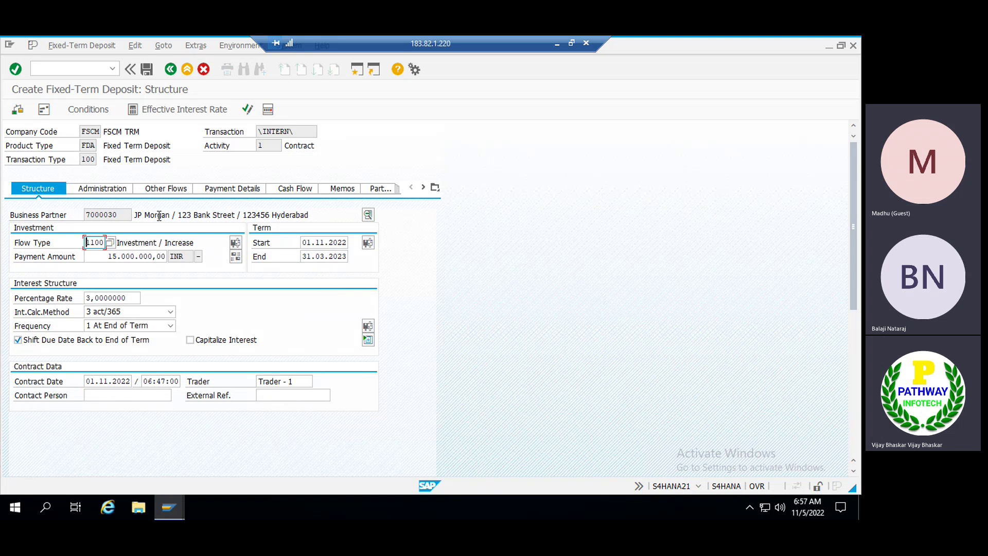
click(97, 190)
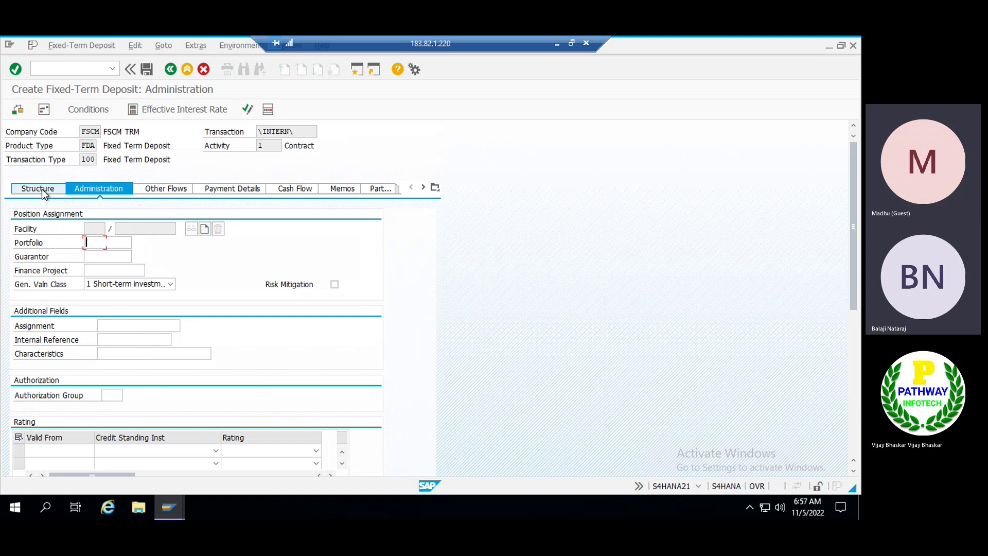
click(38, 189)
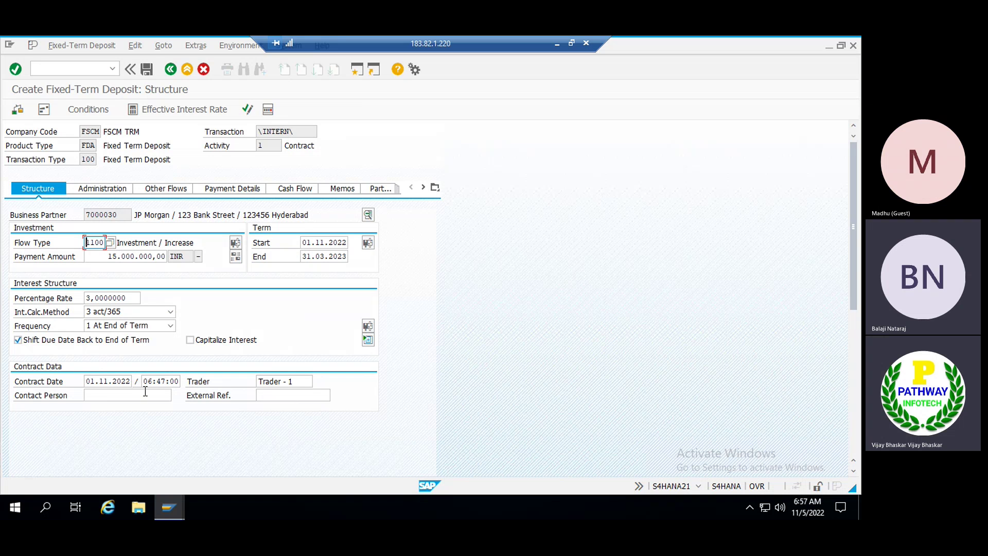
click(90, 380)
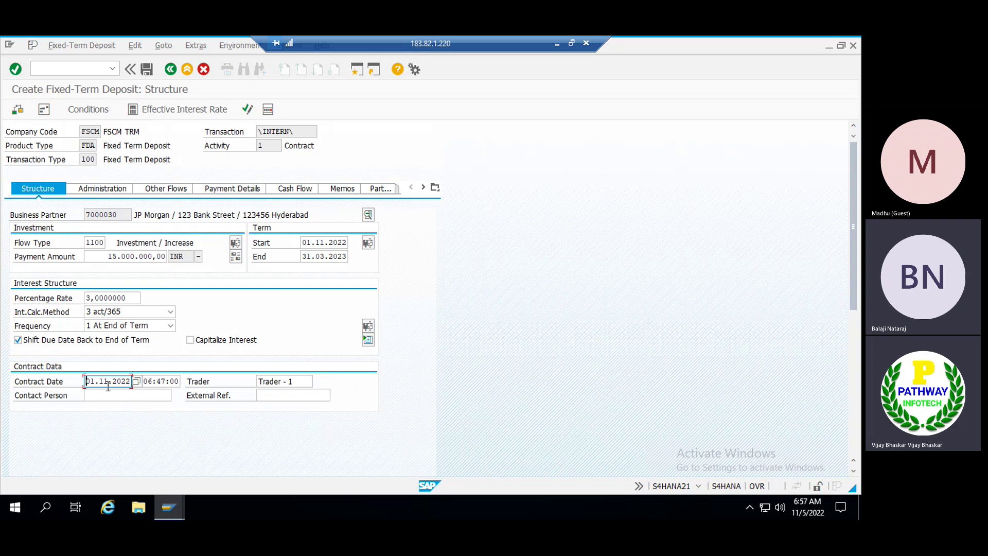
click(304, 242)
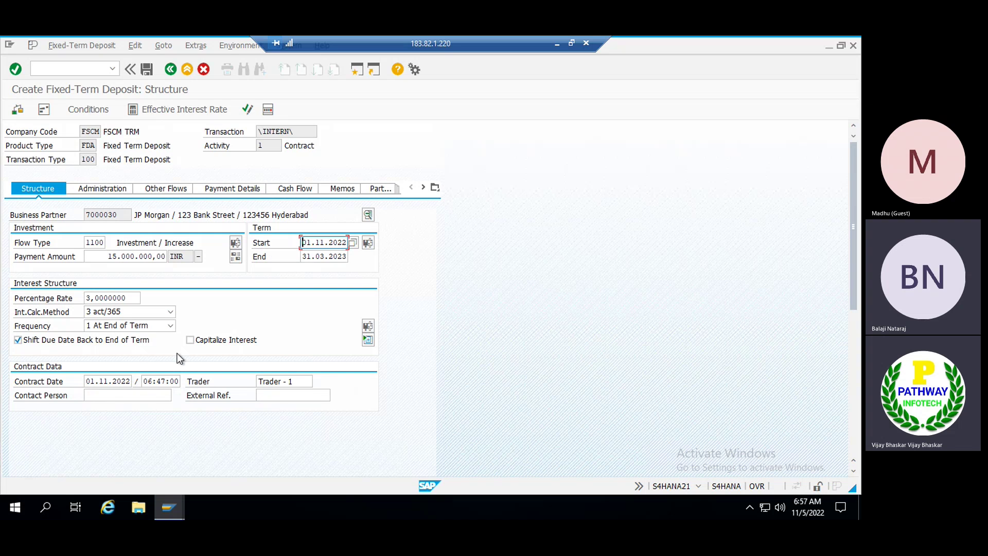
key(Return)
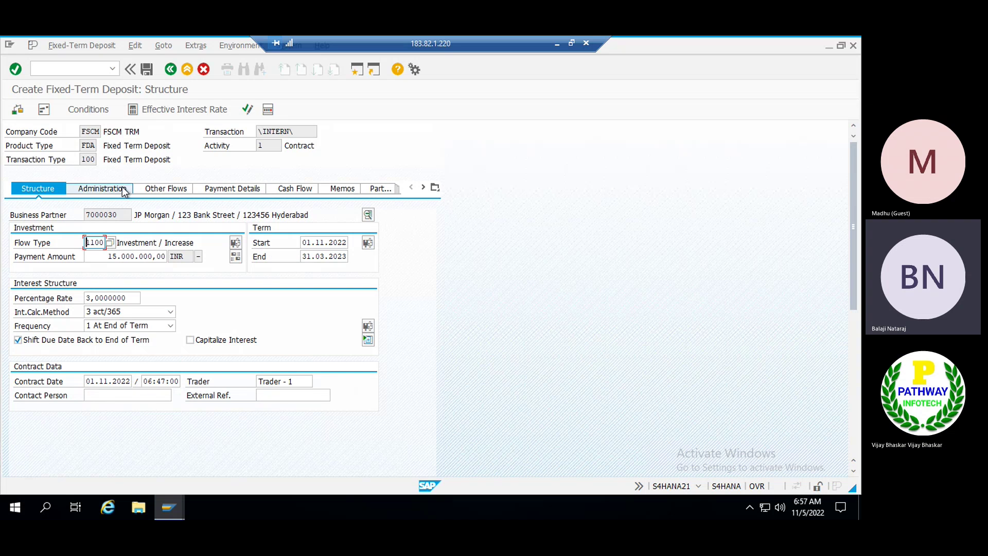
Assign the portfolio MONEYMARKE in the deposit's administration data.
click(106, 188)
click(124, 242)
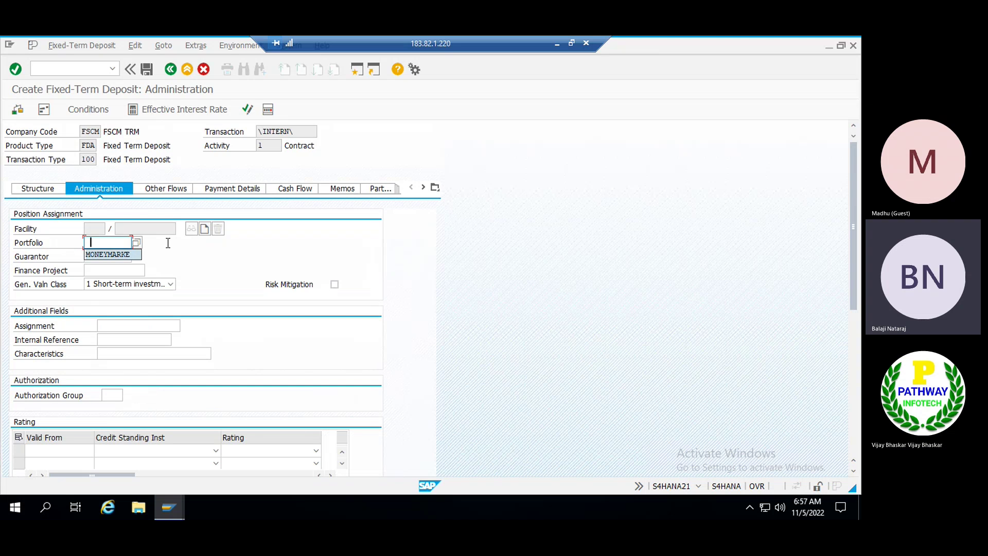
key(Down)
key(Return)
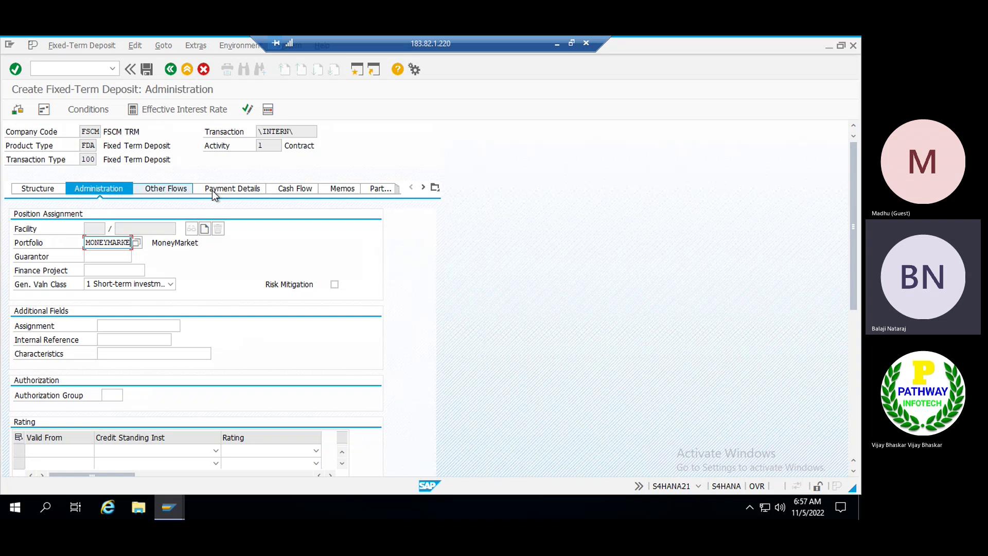
Add a second payment details entry with direction + Inflow and currency INR.
click(246, 189)
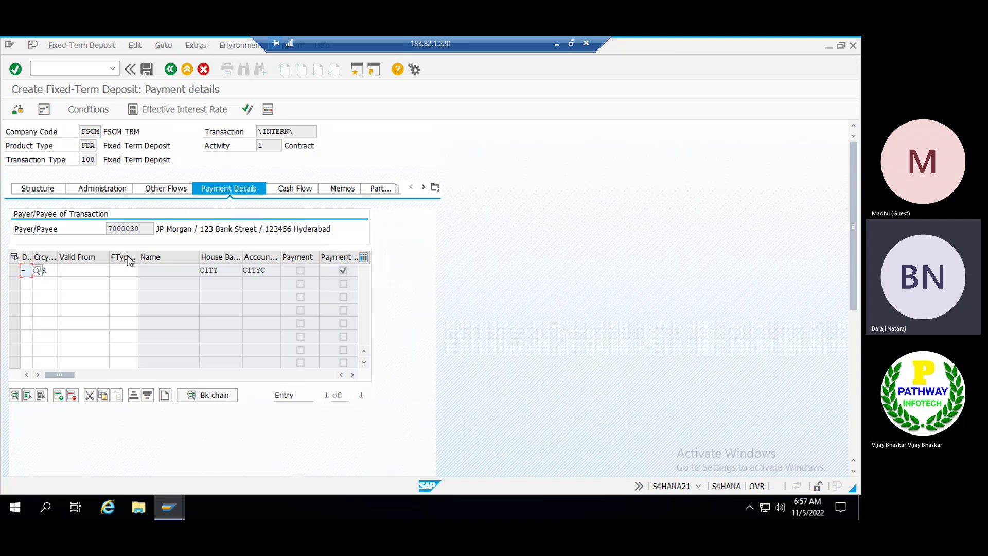
click(77, 270)
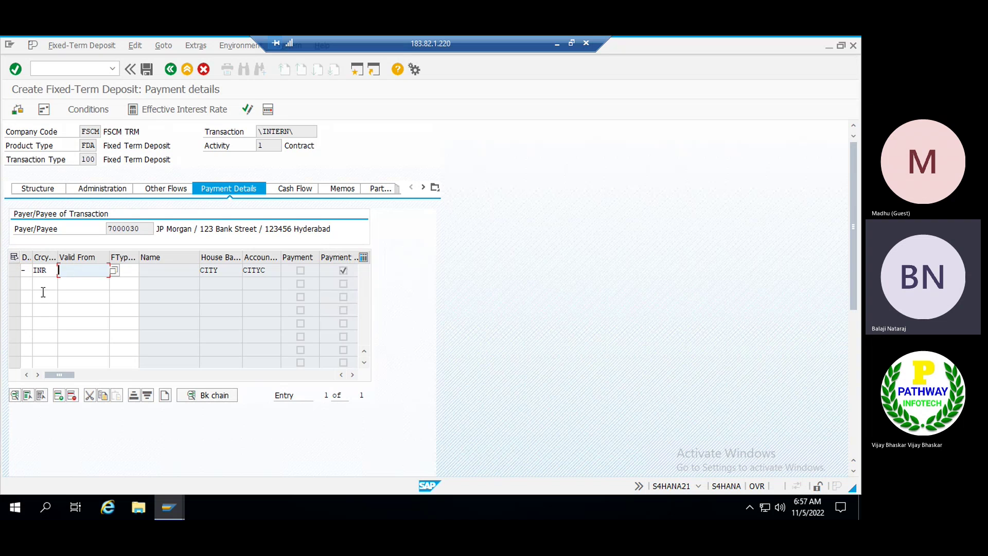
click(32, 281)
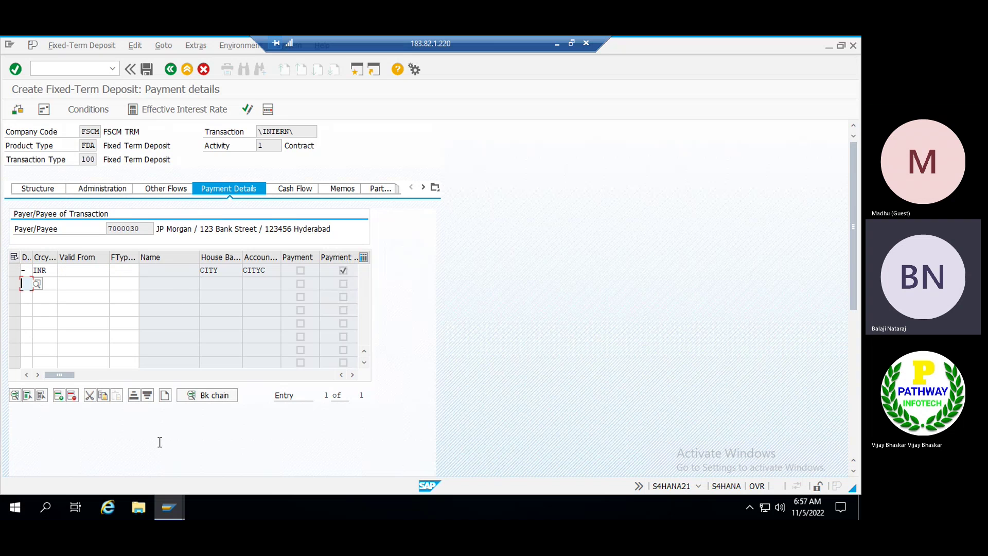
click(164, 395)
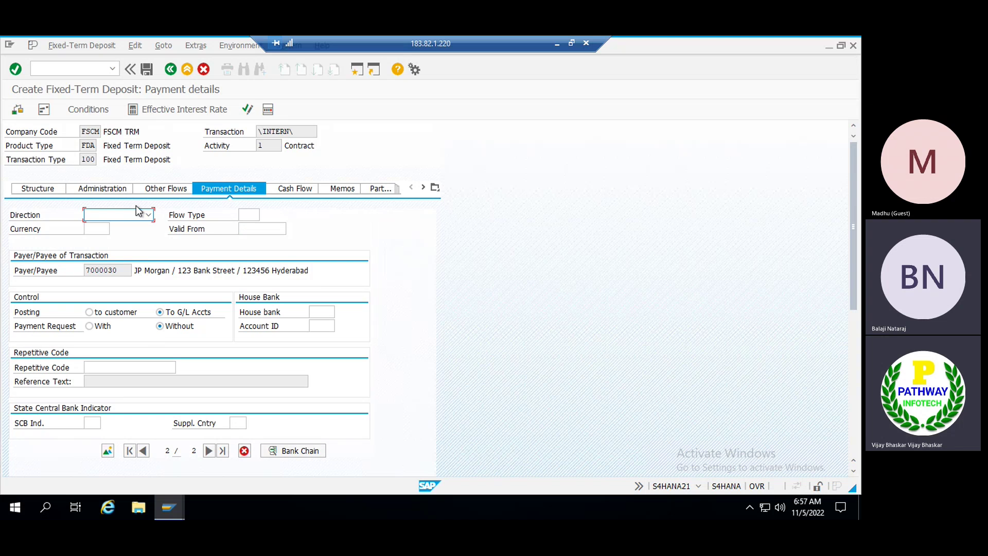
click(129, 217)
click(109, 226)
Assign house bank CITY and account ID CITYC to the inflow entry and return to the payment details list.
click(327, 311)
text(CITI)
key(Return)
key(Tab)
text(CITYC)
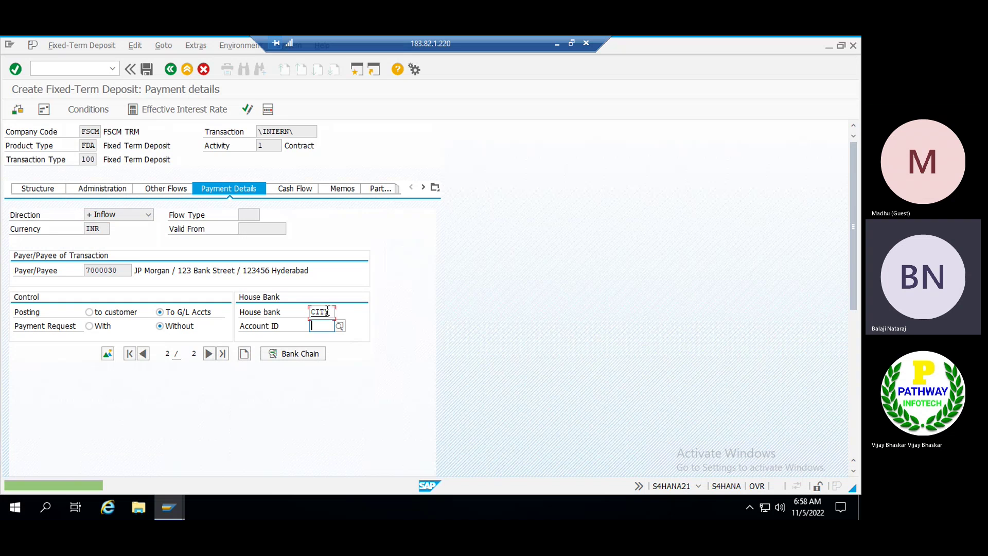
key(Return)
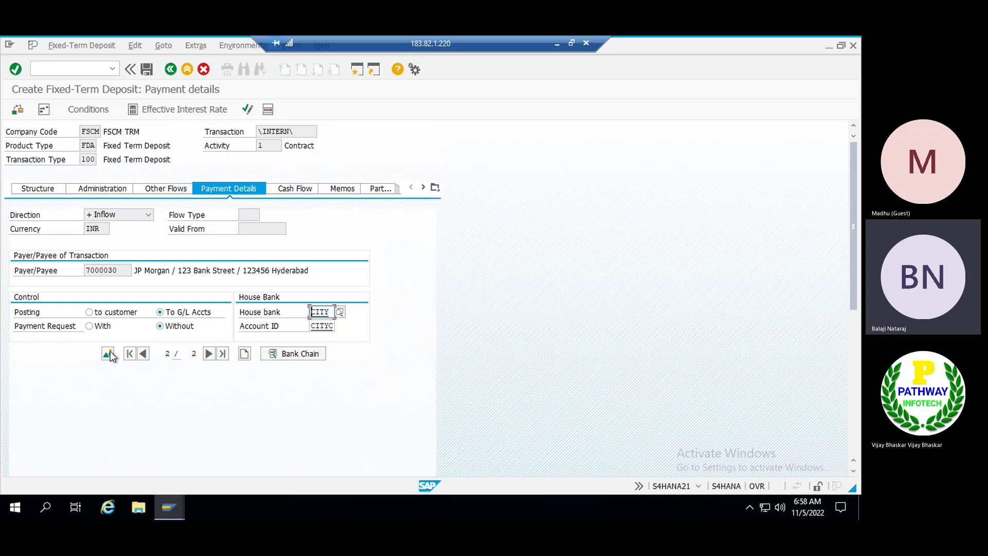
click(108, 353)
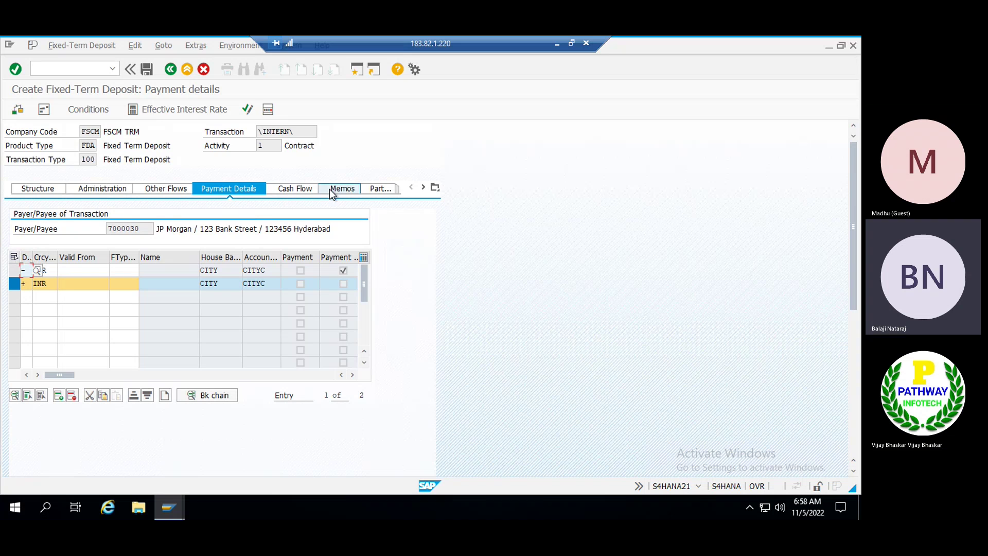
Review the deposit's cash flow and save the fixed-term deposit.
click(311, 191)
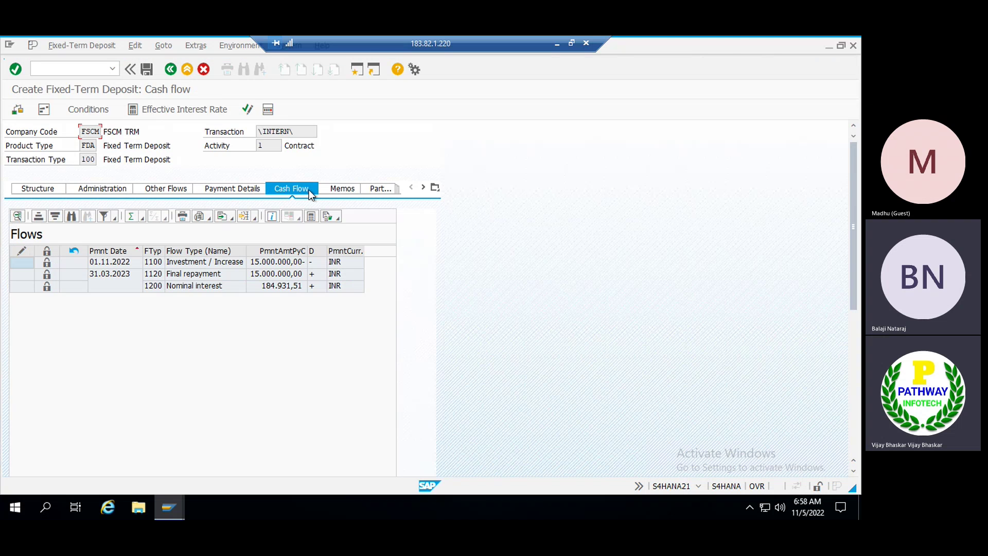
click(146, 69)
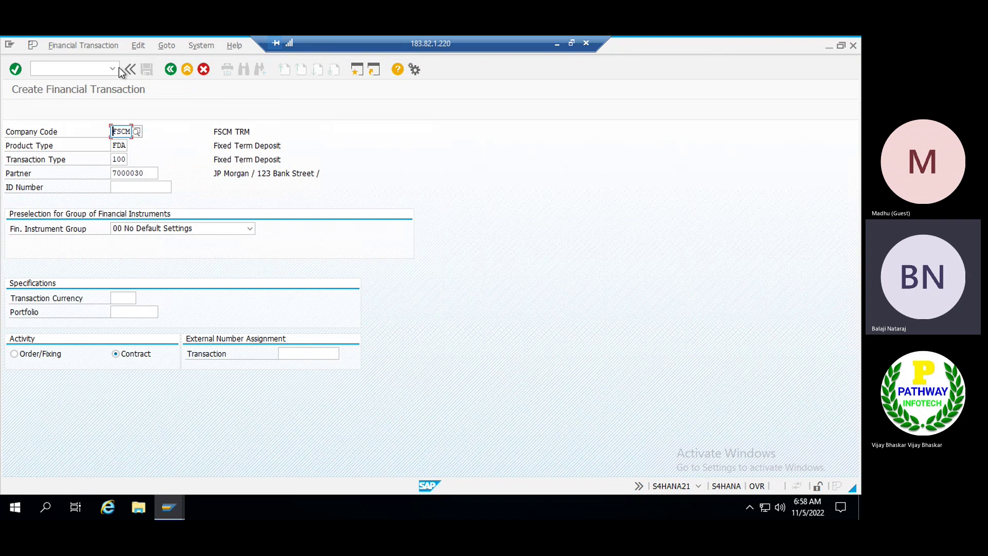
Open transaction FTR_EDIT, settle the newly created fixed-term deposit and save the settlement.
click(76, 67)
text(/nftr_edit)
key(Return)
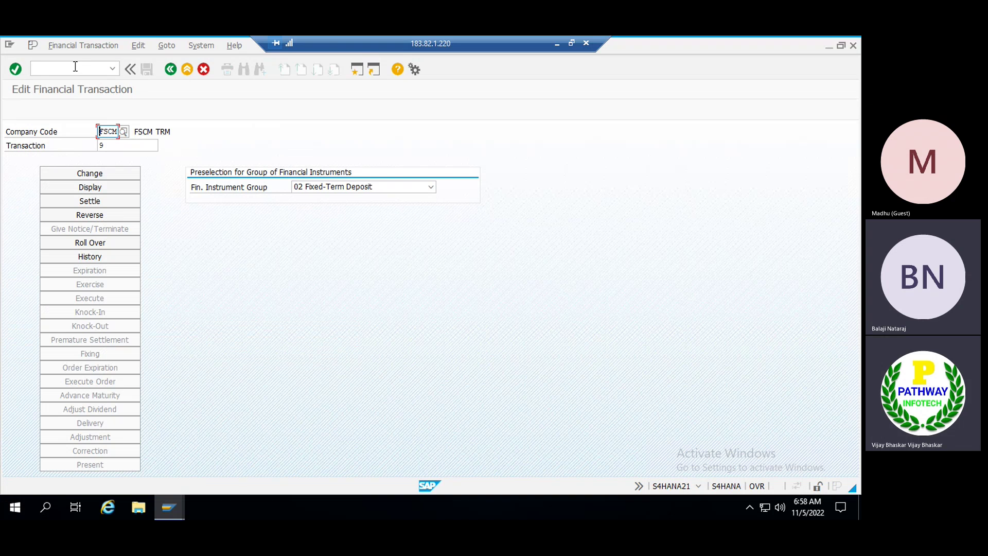
click(94, 200)
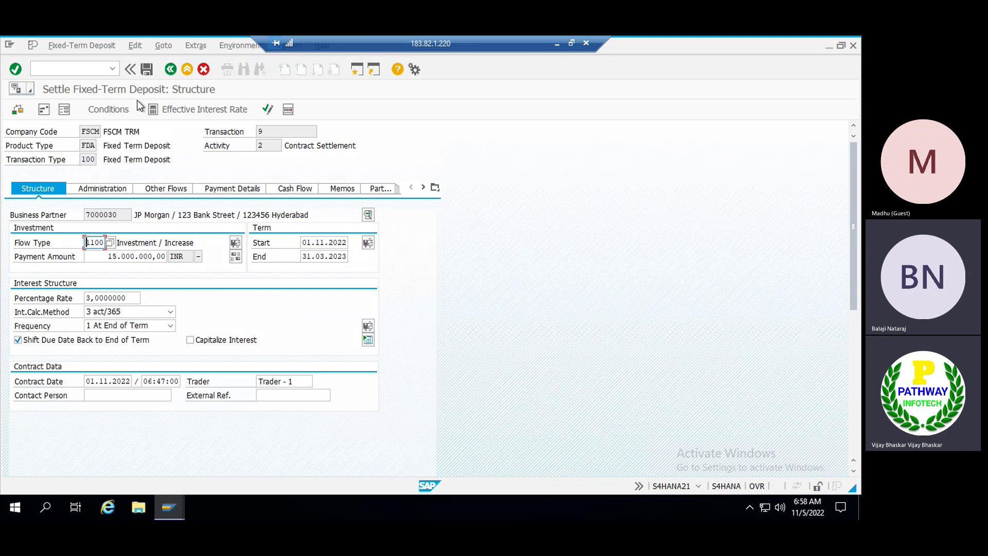
click(147, 69)
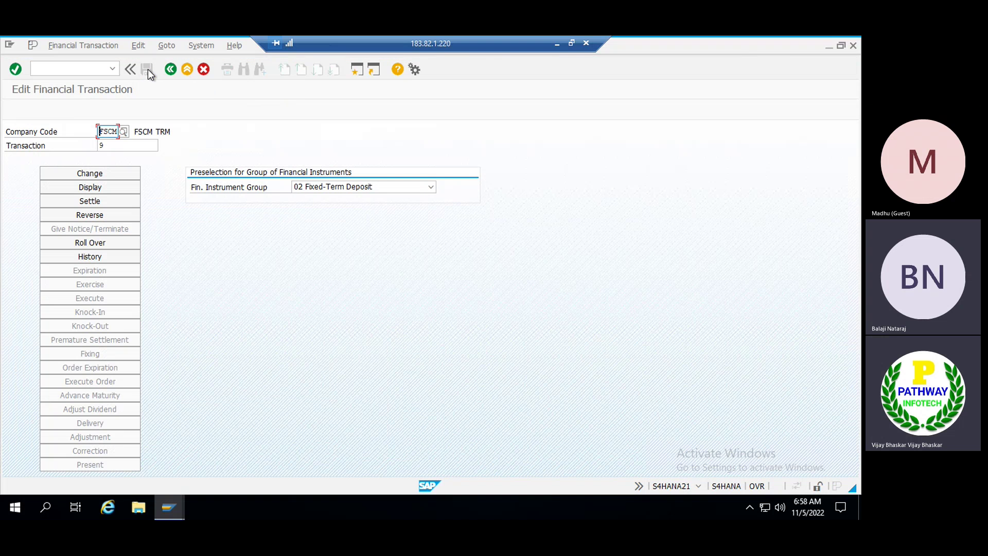
Open transaction TBB1 for posting treasury flows and restrict the selection to transaction 9.
click(72, 69)
text(/ntbb1)
key(Return)
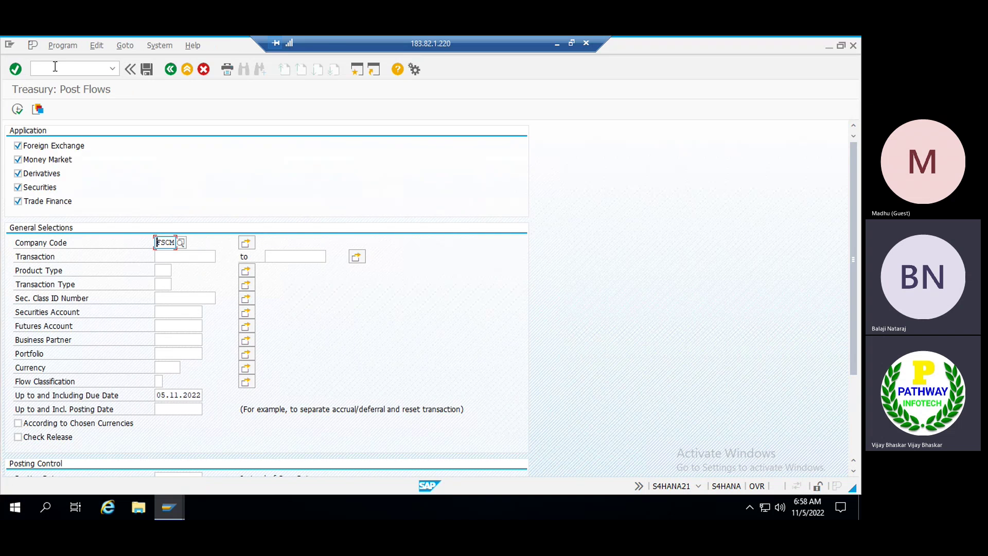
click(170, 254)
text(9)
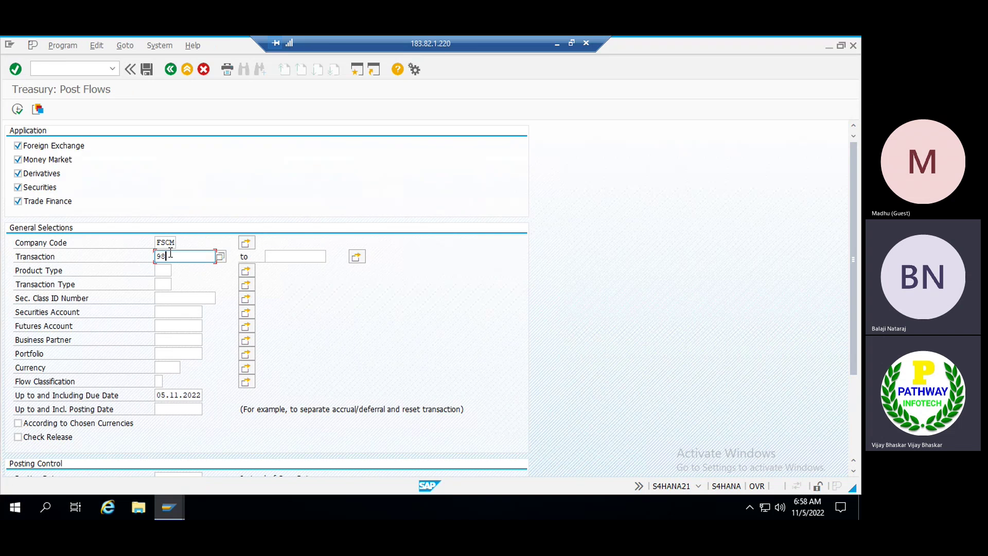
key(Tab)
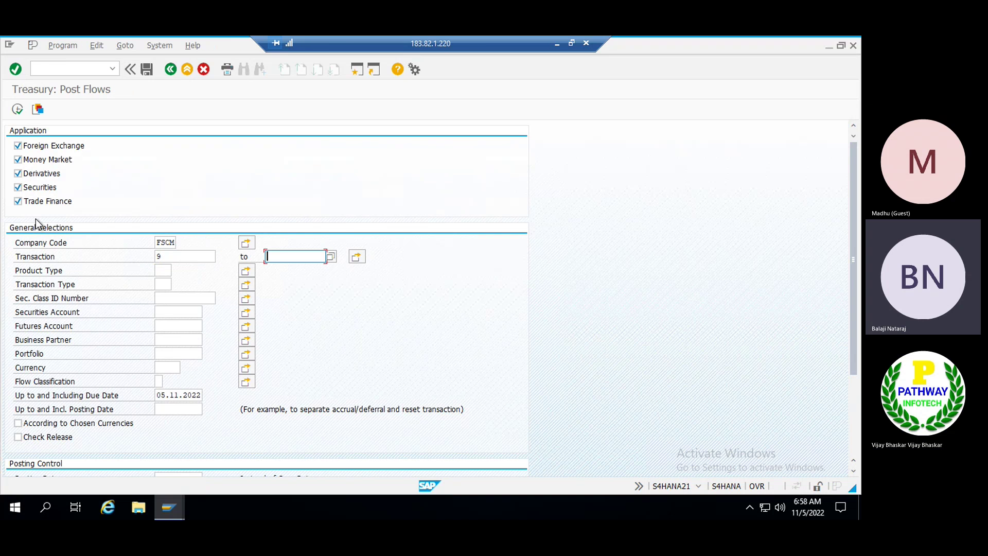
Exclude Securities from the applications, keeping the others selected, and execute the test run.
click(18, 146)
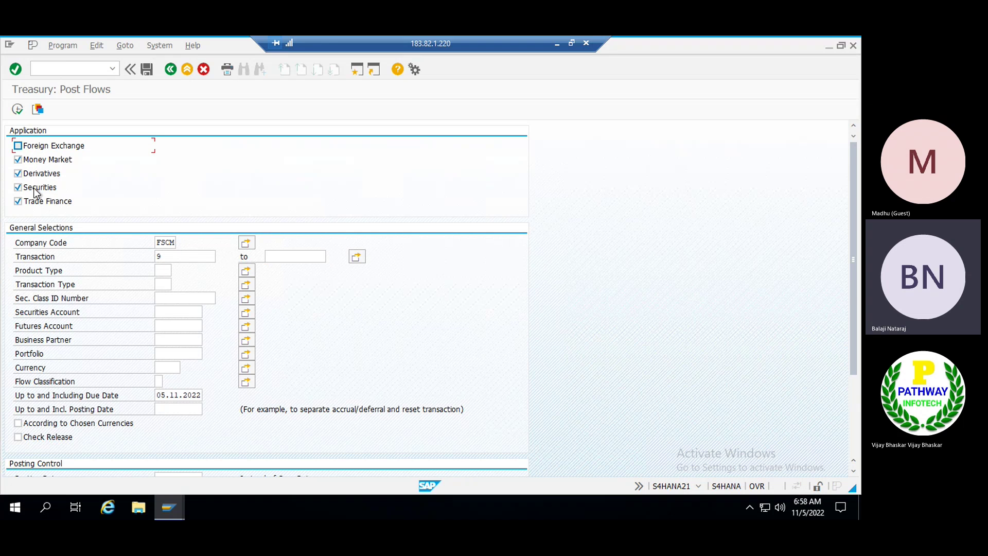
click(33, 174)
click(34, 187)
click(39, 174)
click(39, 146)
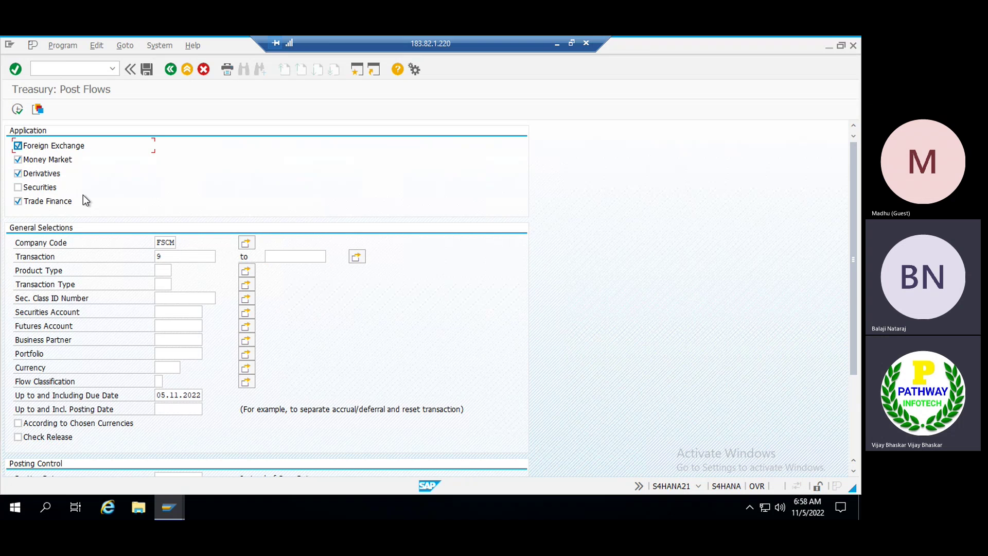
click(17, 110)
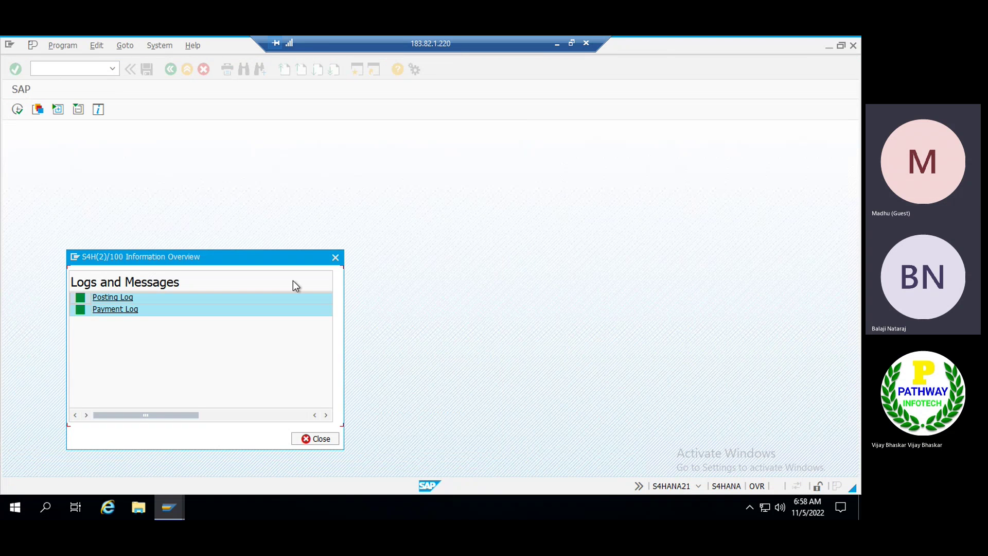
Close the log overview, check the due date limit and include Securities in the applications again.
click(334, 258)
double_click(162, 398)
click(157, 394)
drag(157, 395, 205, 396)
click(209, 398)
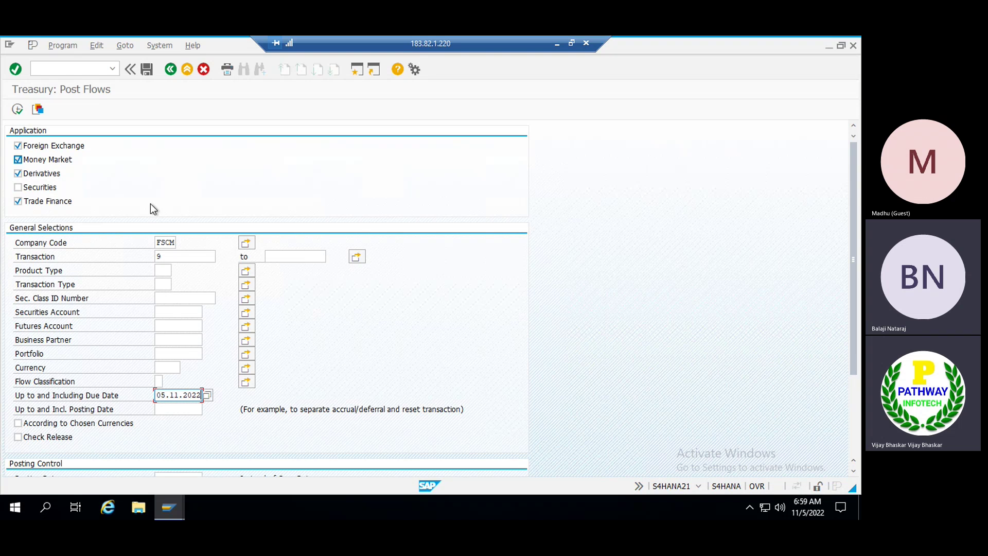
click(41, 189)
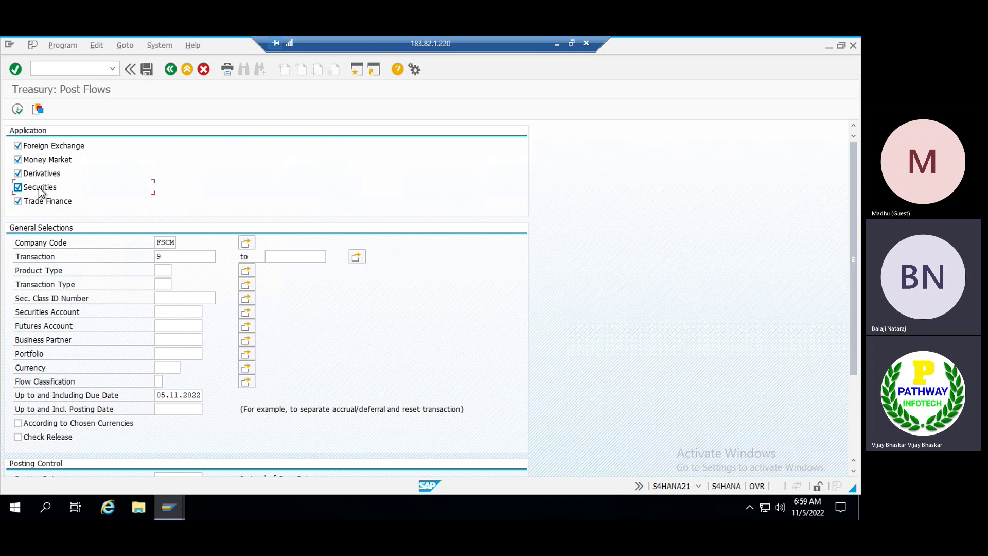
Execute the posting test run and examine its payment log, then return to the log overview.
click(19, 115)
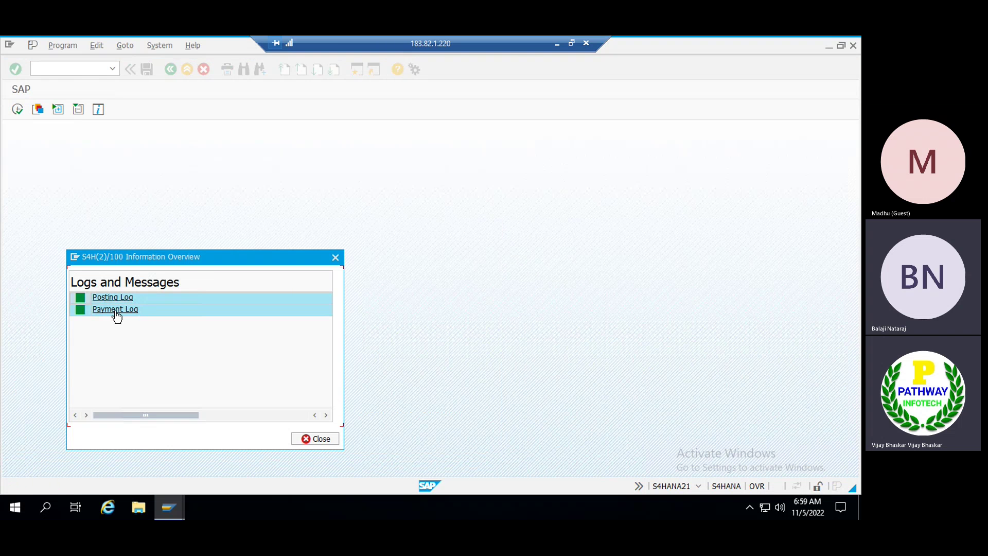
click(115, 311)
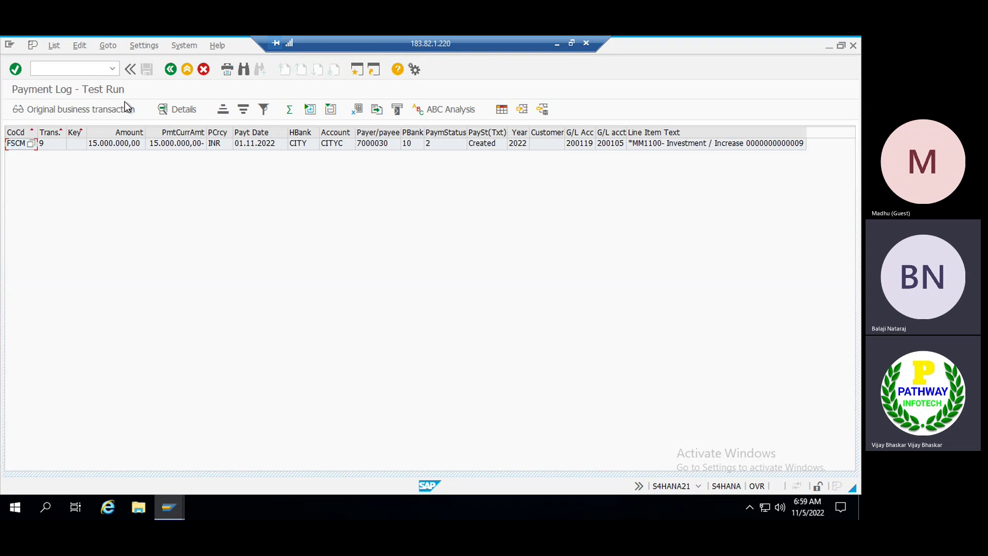
click(94, 103)
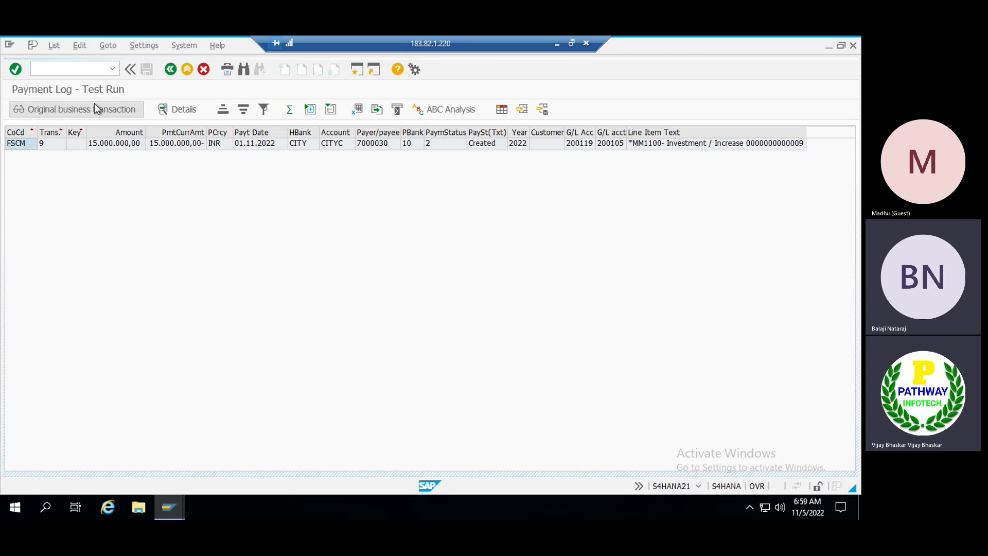
click(171, 69)
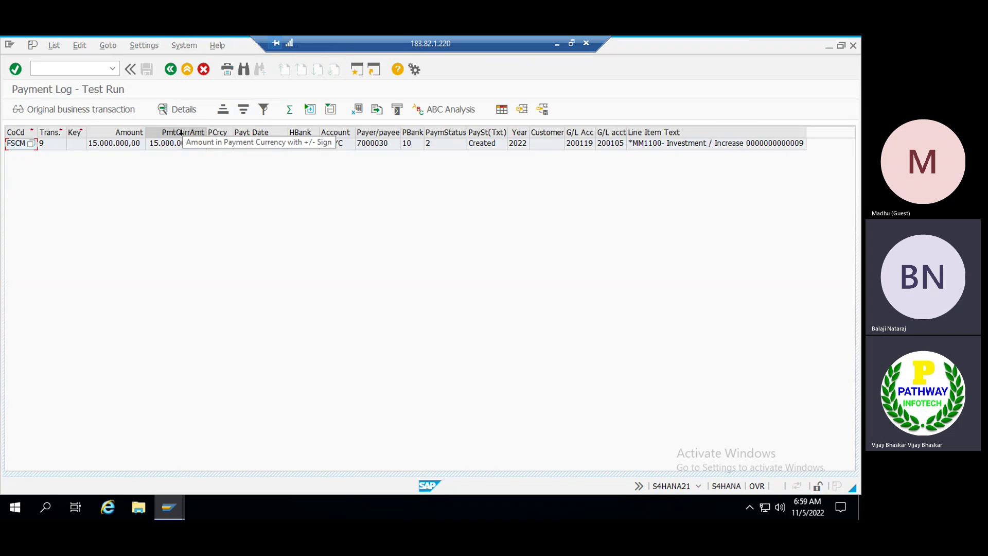
click(171, 70)
Examine the accounts debited and credited in the test run's posting log, then close the log overview.
click(112, 298)
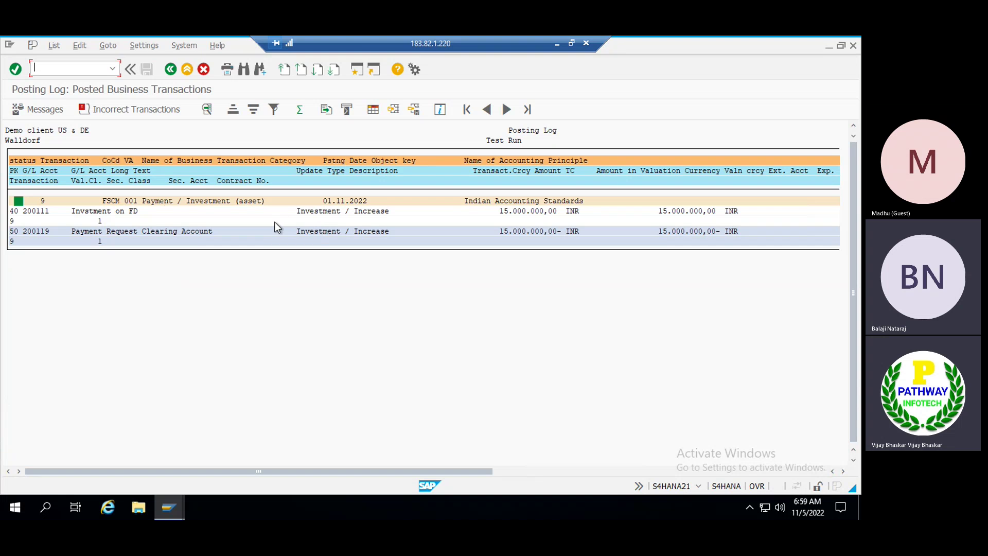
double_click(70, 212)
drag(150, 216, 164, 213)
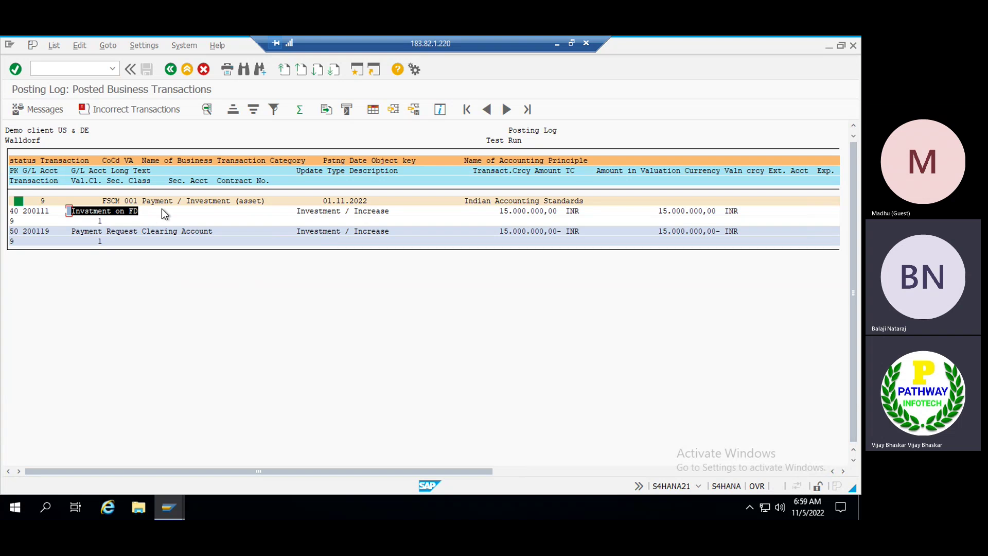
key(ctrl+c)
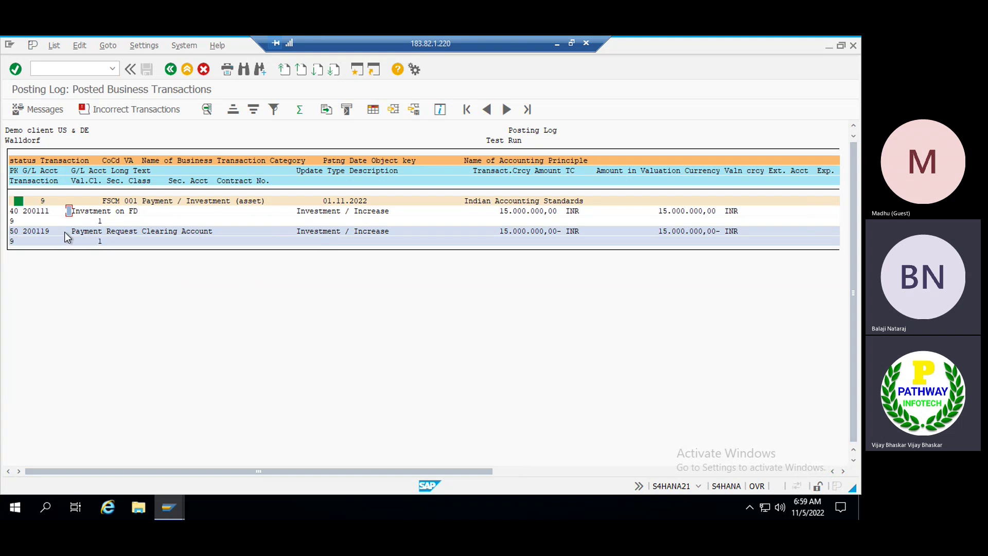
key(ctrl+c)
click(171, 70)
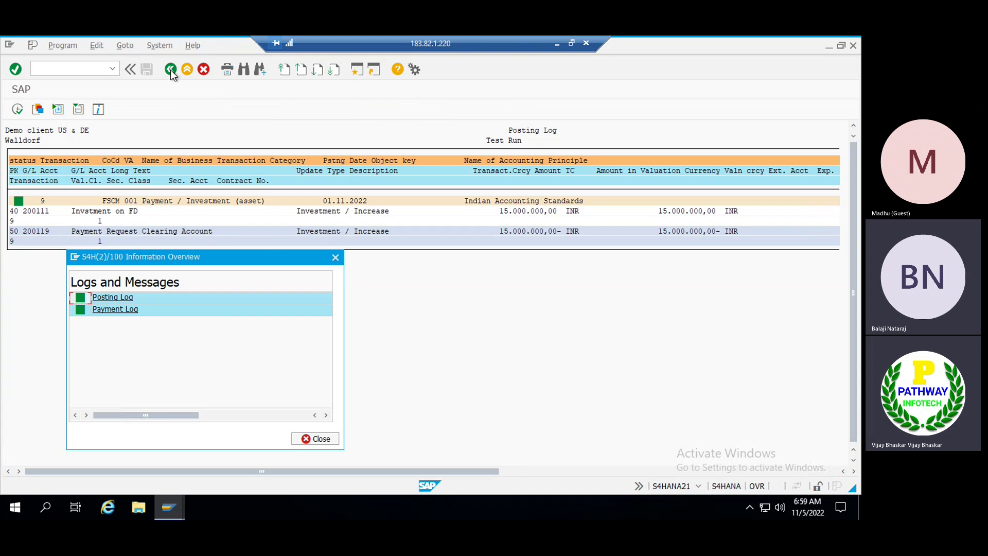
click(335, 258)
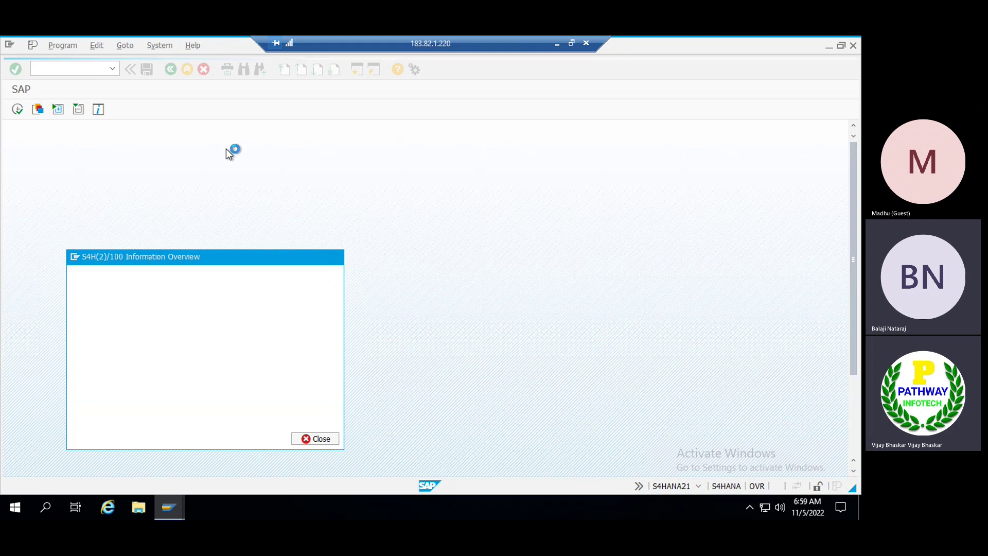
Turn off Test Run, post the flows of transaction 9 and close the log overview.
click(855, 434)
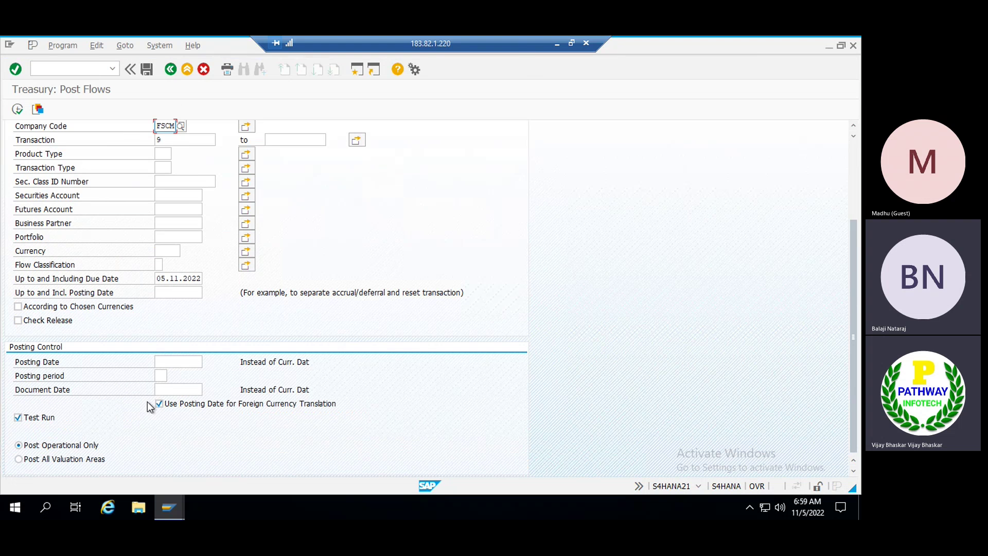
click(30, 418)
click(19, 112)
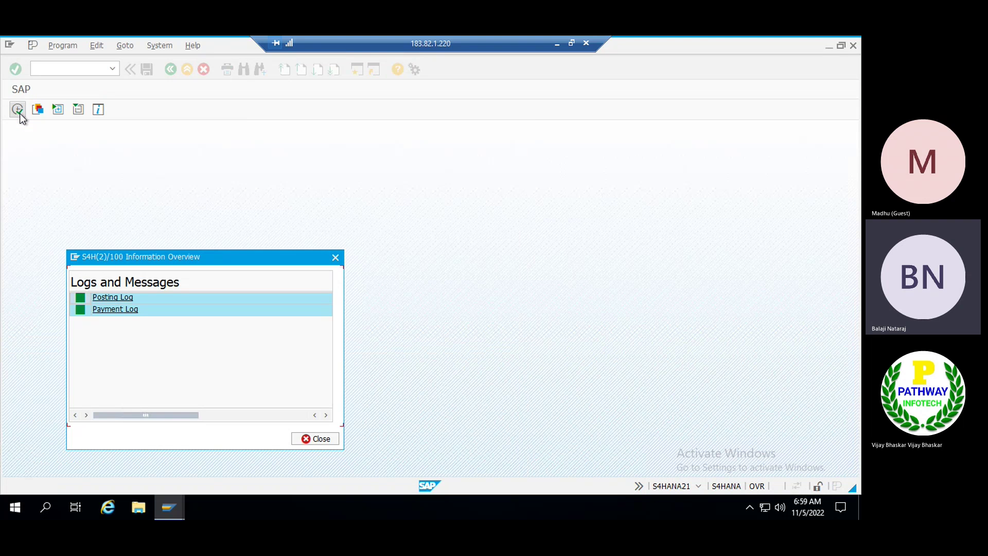
click(321, 438)
Open the posting journal with transaction TPM20 and display the postings for transaction 9.
click(77, 69)
text(/nt)
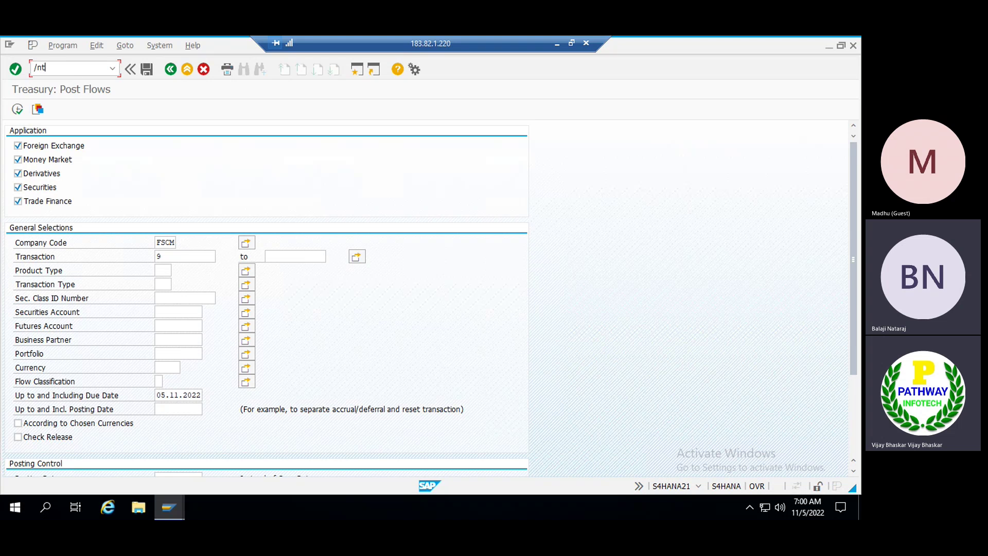
text(pm10)
key(Return)
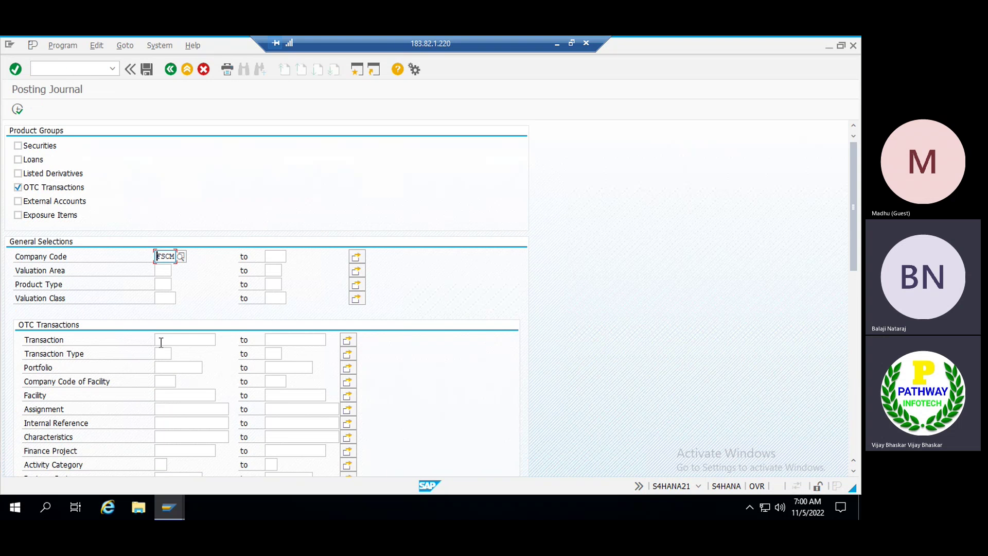
click(161, 341)
text(9)
key(Tab)
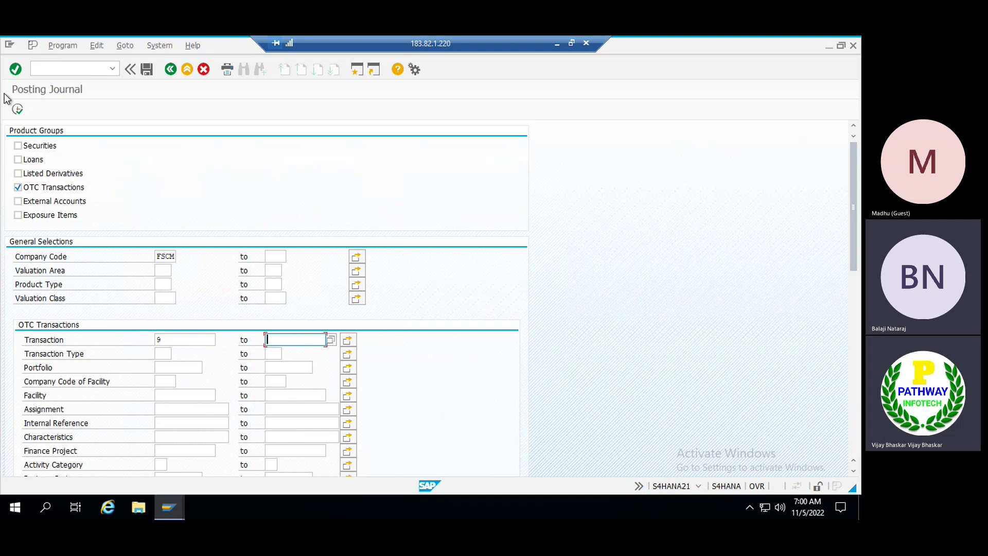
click(18, 109)
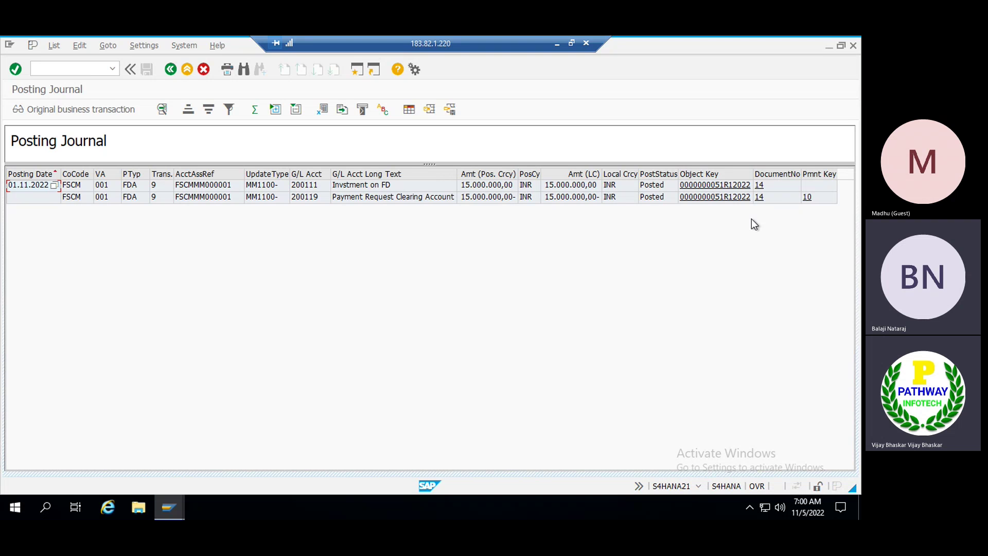
Open the accounting document of the payment request clearing line, inspect both line items and return to the journal.
click(760, 200)
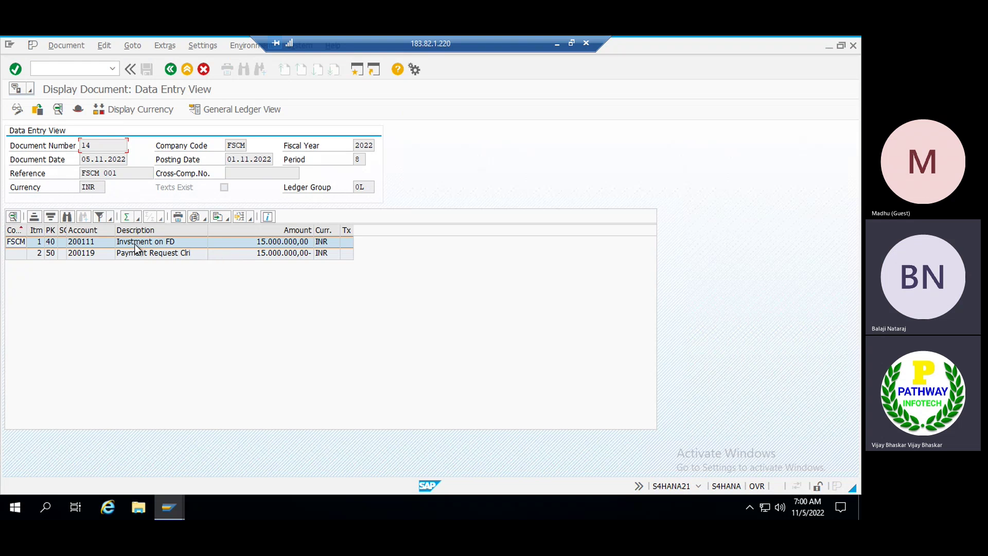
click(134, 243)
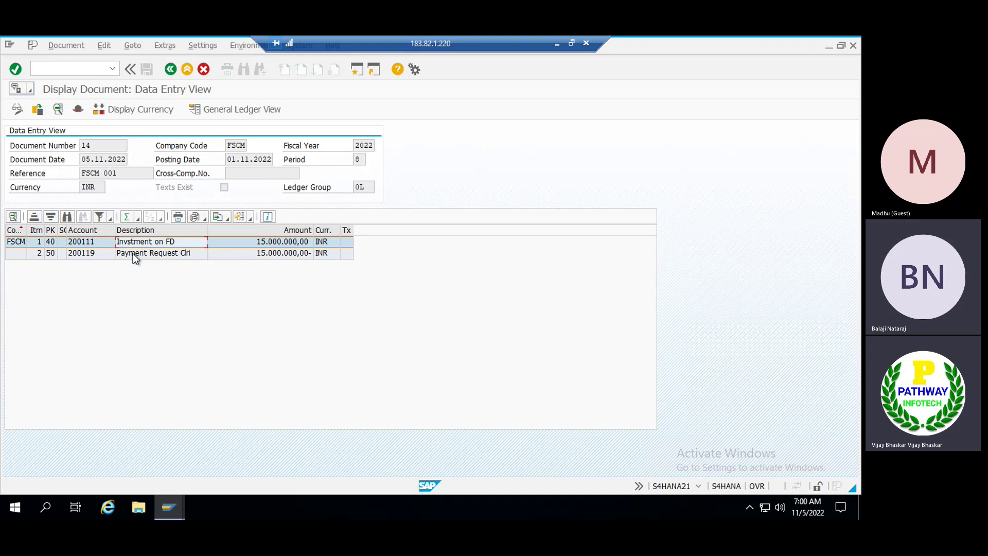
click(133, 253)
click(170, 69)
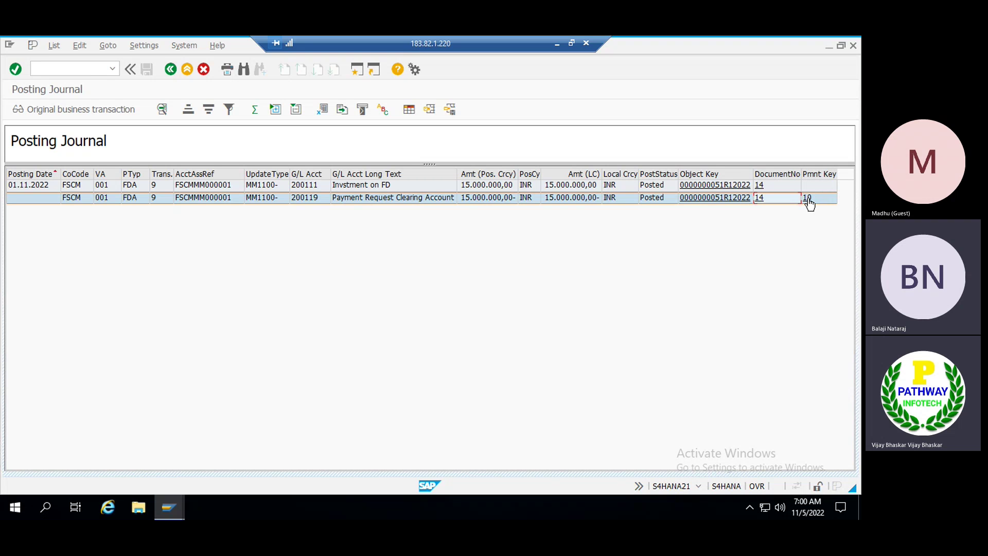
View the payment request linked to the clearing account line, then check both account lines in the posting journal.
click(806, 199)
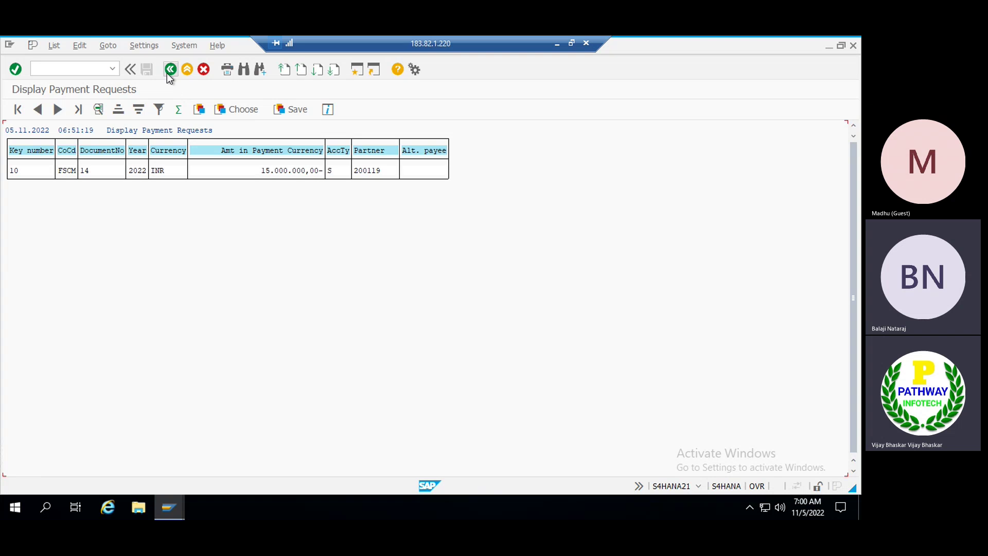
click(171, 69)
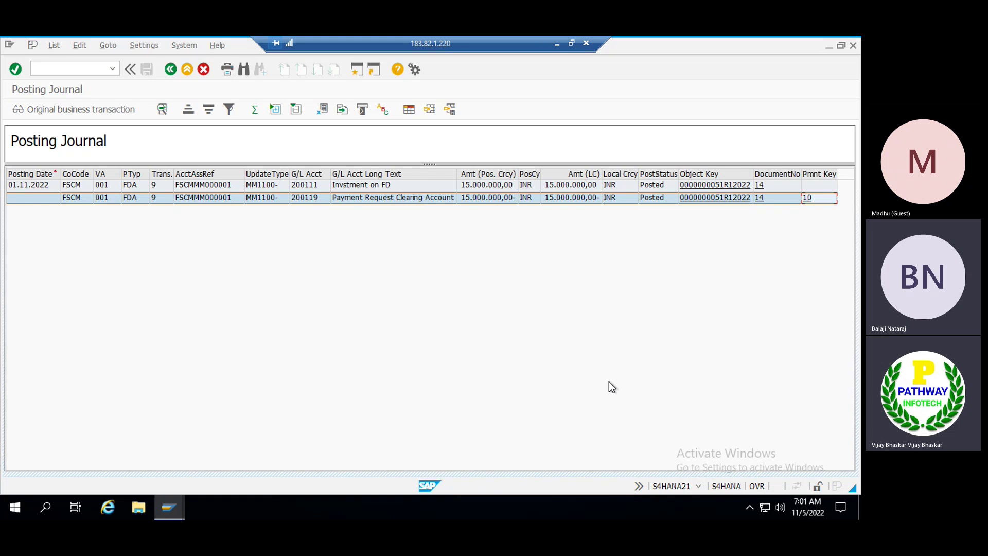
click(347, 200)
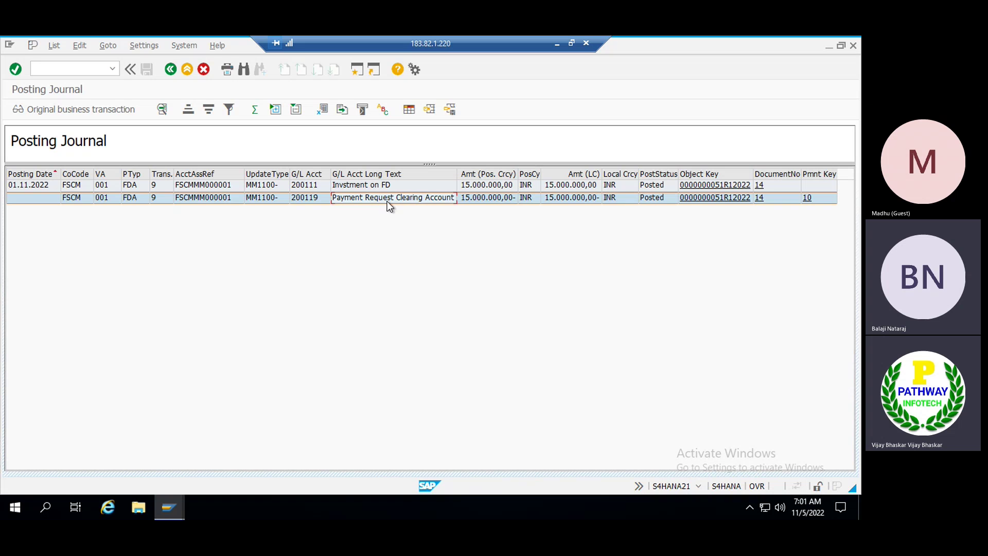
click(355, 186)
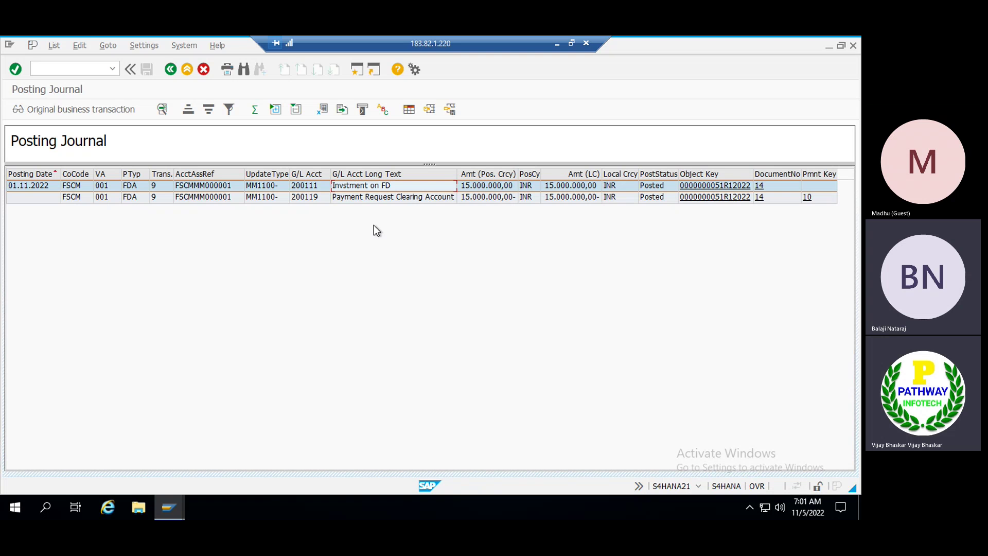
Switch to the TRM Session workbook in Excel, review the automatic payment entries on Sheet1 and return to SAP.
click(555, 43)
double_click(314, 325)
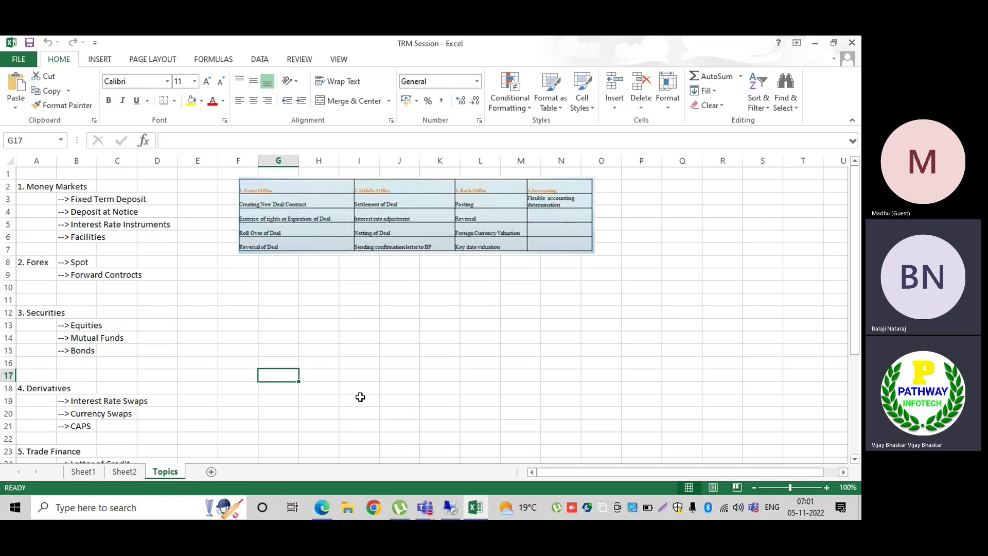
click(83, 471)
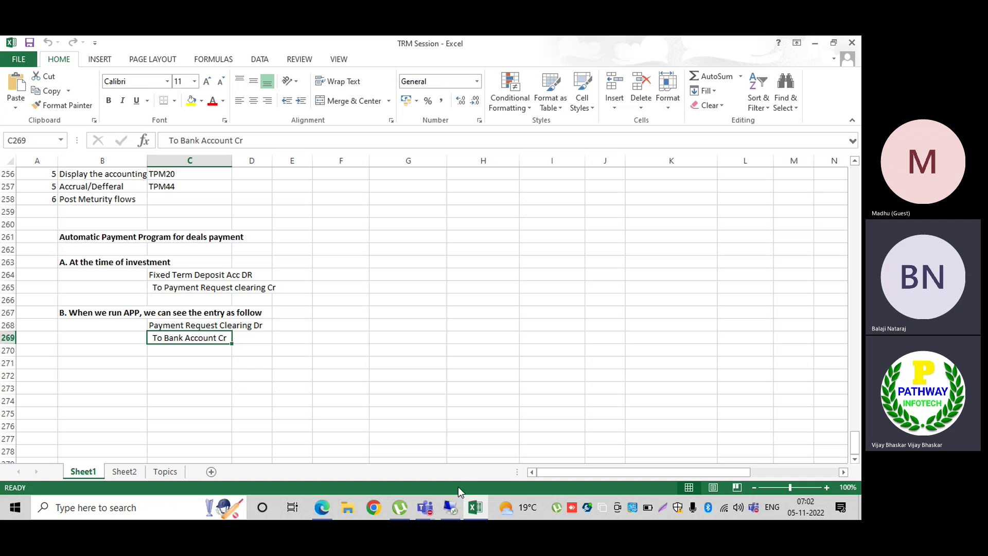
mouse_move(449, 509)
click(440, 453)
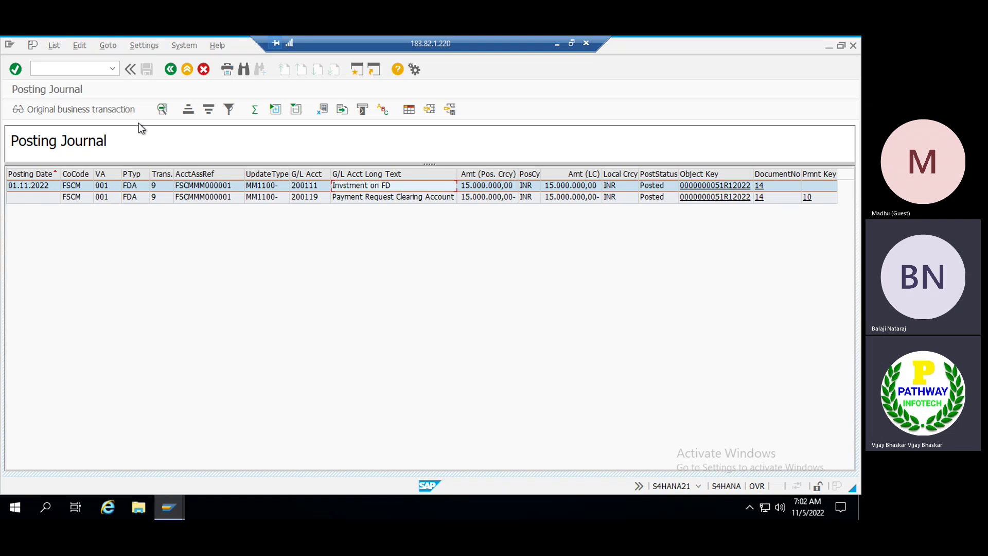
Leave the posting journal results and open automatic payment transactions for payment requests with transaction F111.
click(171, 69)
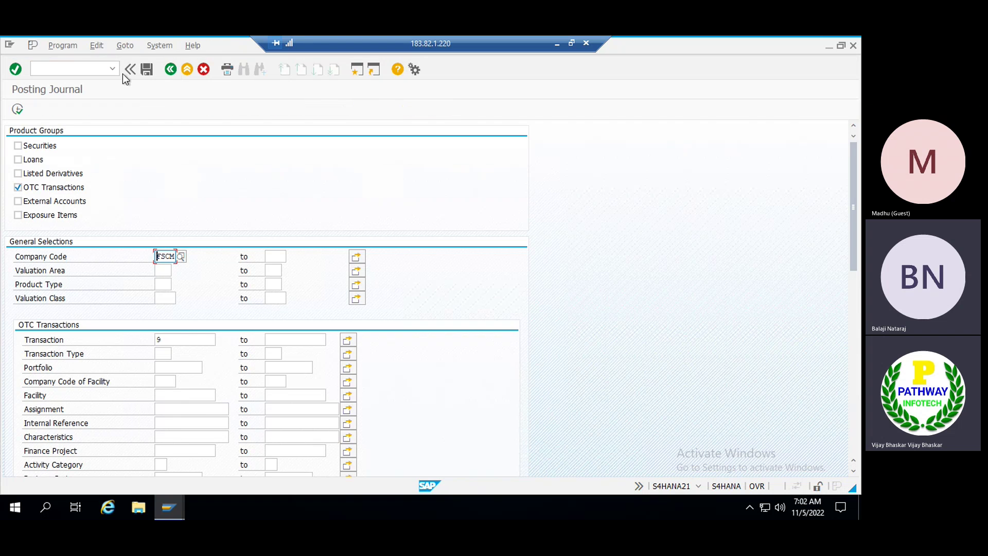
click(78, 66)
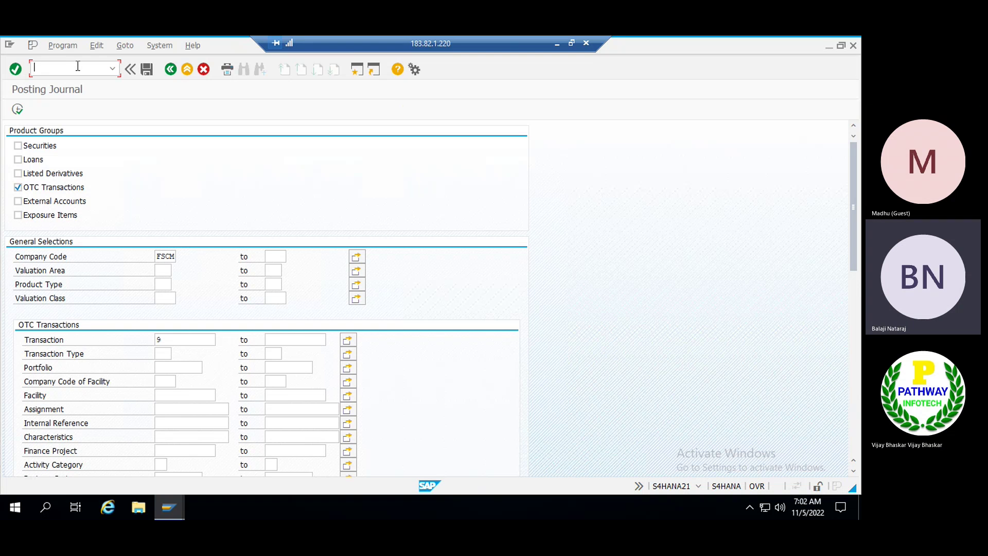
text(/nf111)
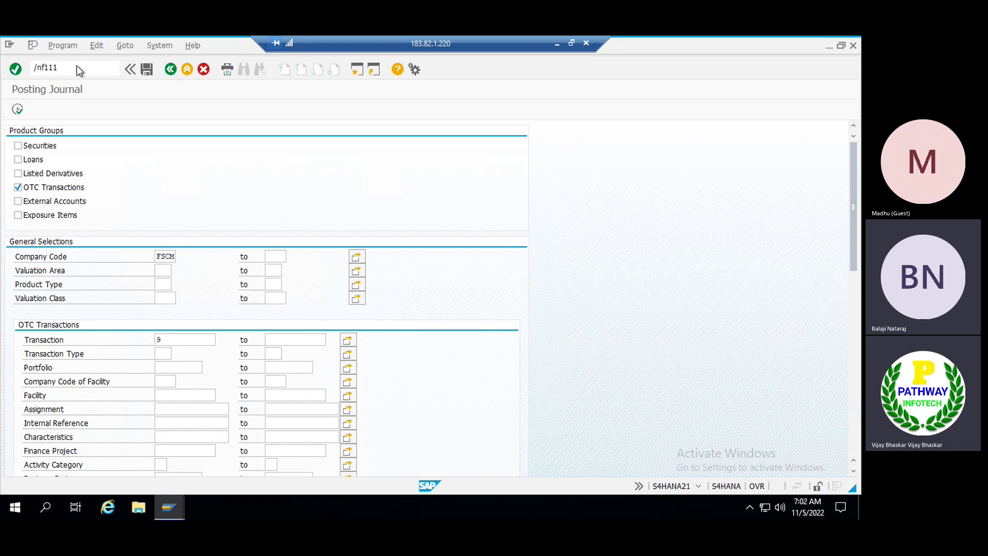
key(Return)
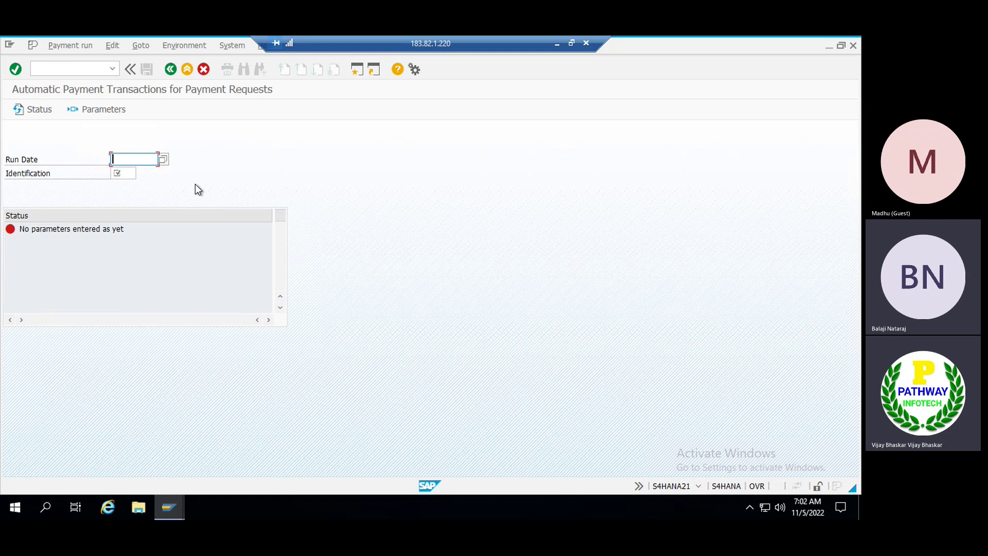
Load the existing payment run dated 05.11.2022 with identification FSCM2 to view its status.
key(Down)
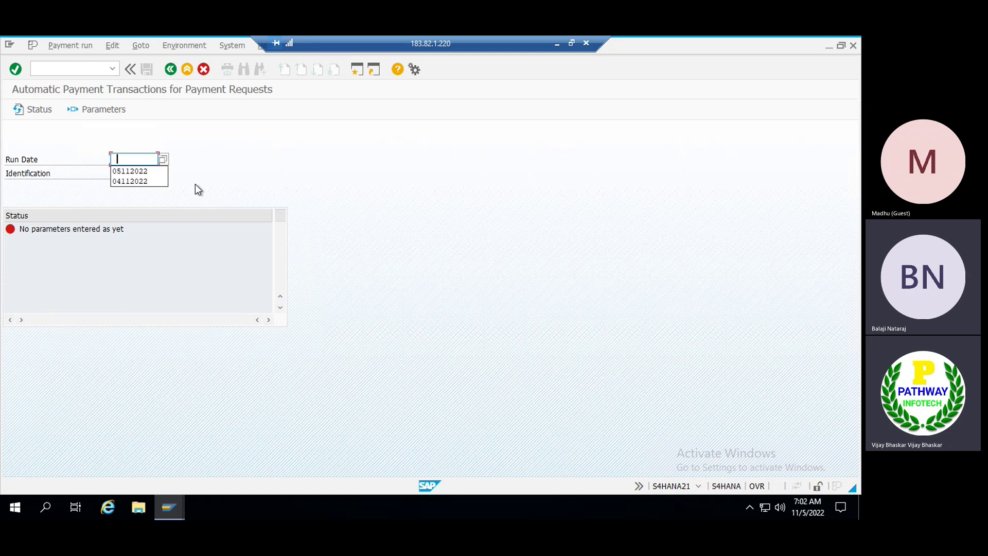
key(Down)
key(Return)
key(Tab)
key(Down)
key(Down)
key(Return)
key(Return)
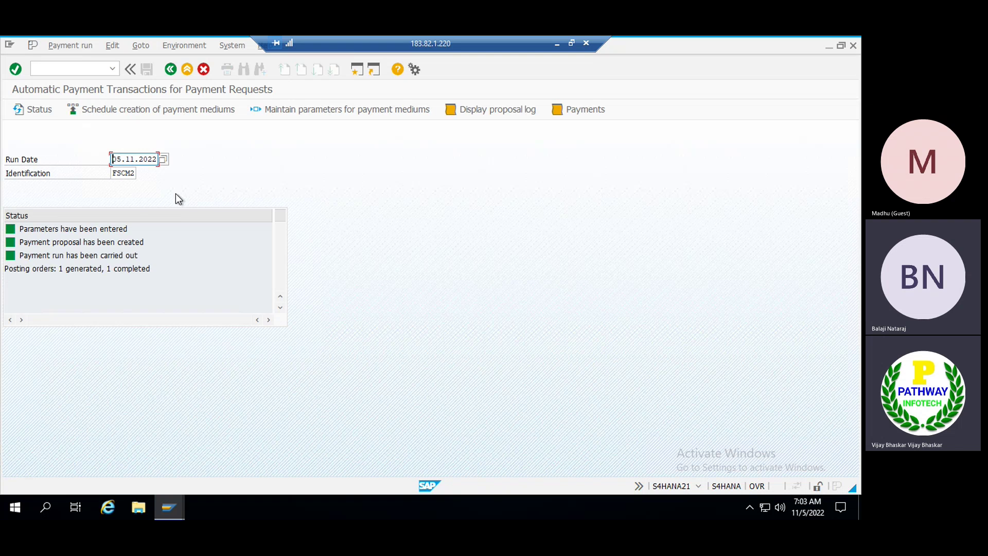
Start a new payment run with run date 06.11.2022 and identification FSCM1.
click(122, 159)
key(BackSpace)
text(6)
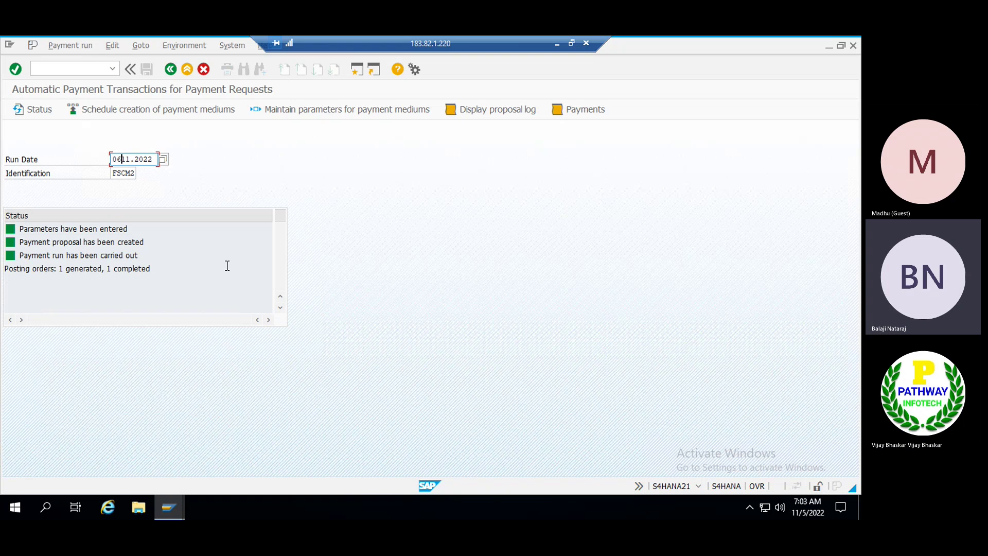
text(112022)
key(Tab)
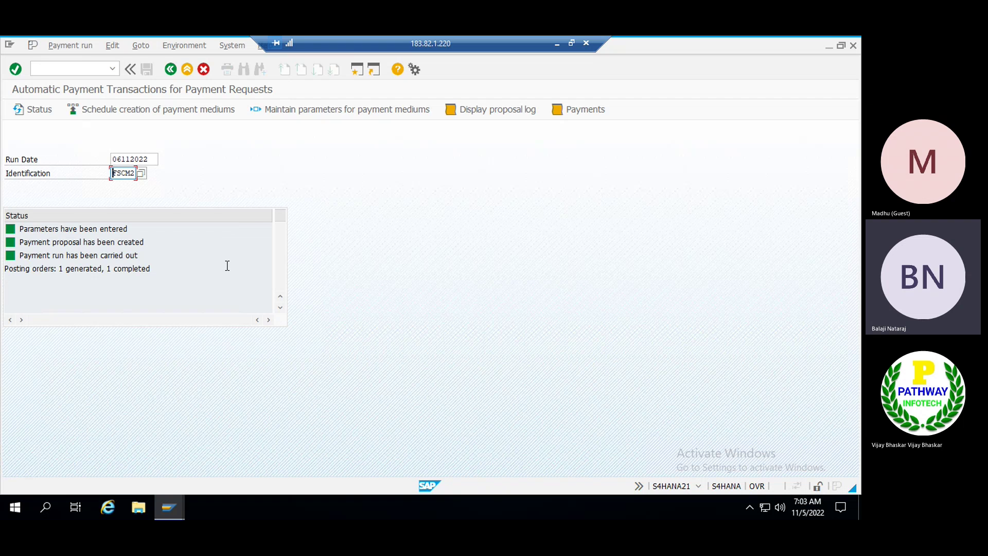
text(FSCM1)
key(Return)
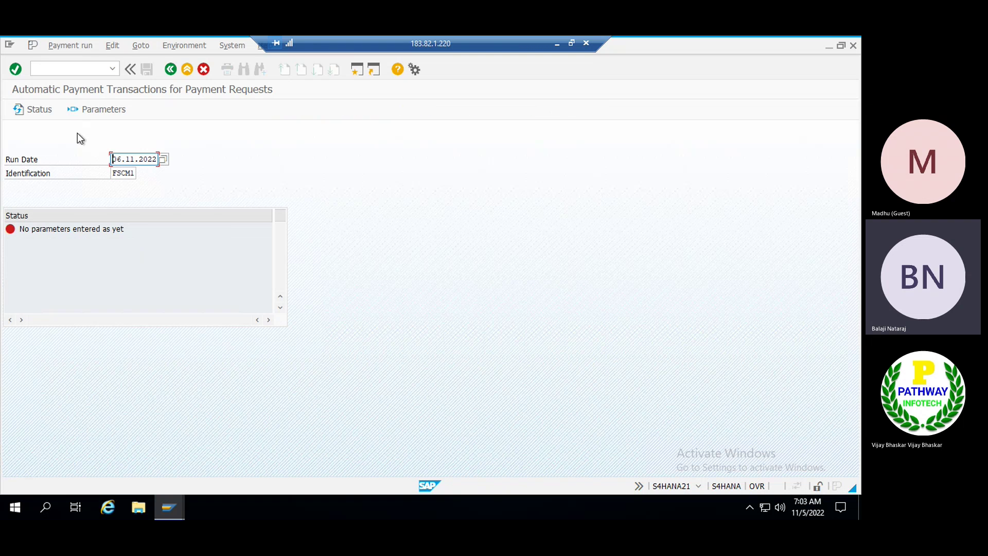
Open the payment run's parameters and set the next payment run date to 07.11.2022.
click(100, 109)
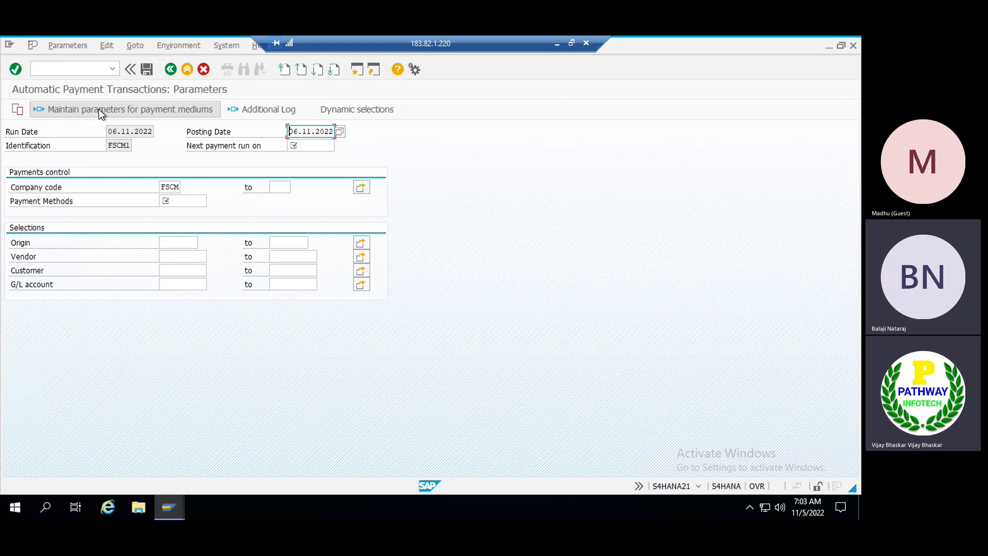
click(302, 146)
text(07)
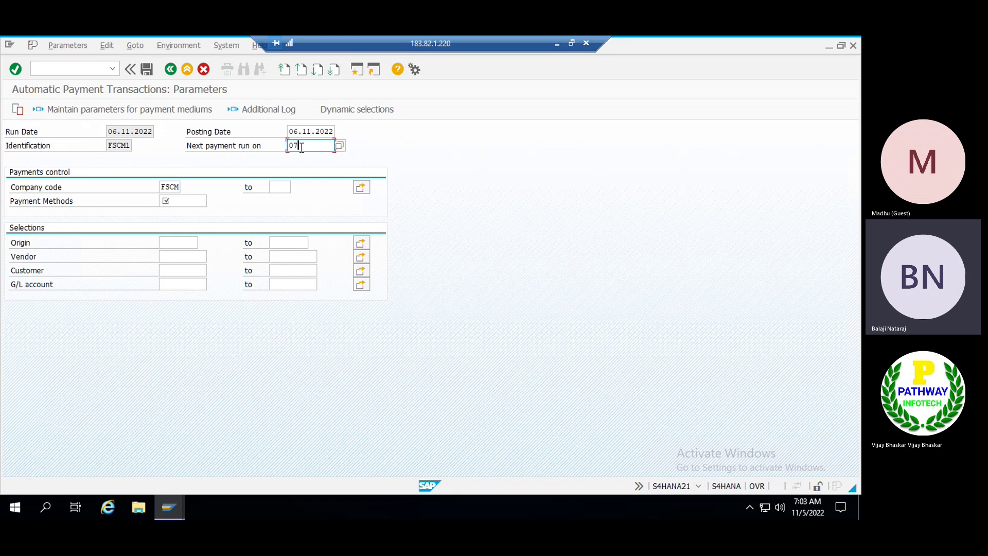
text(112022)
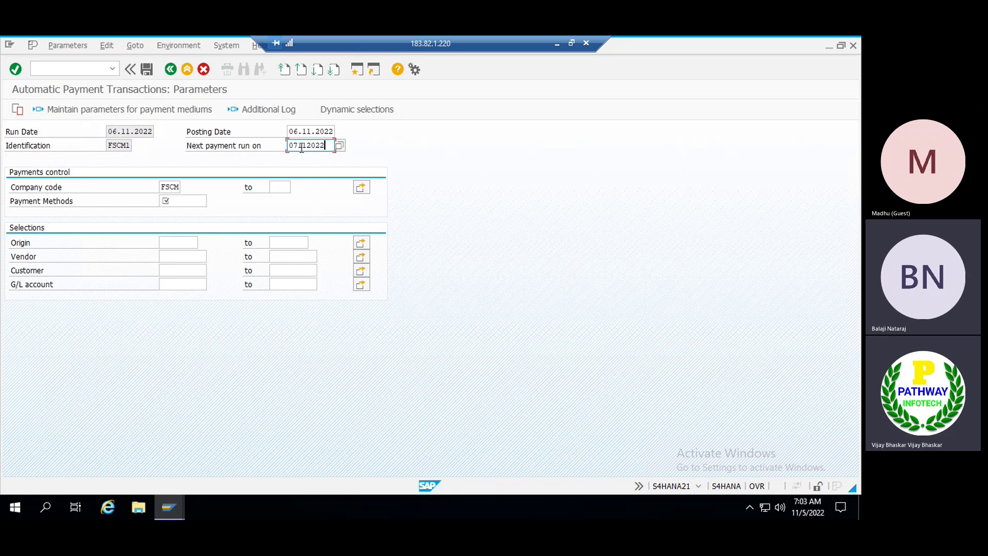
Set the payment method to W and confirm Wire Transfer as the selected payment method for company code FSCM.
click(179, 202)
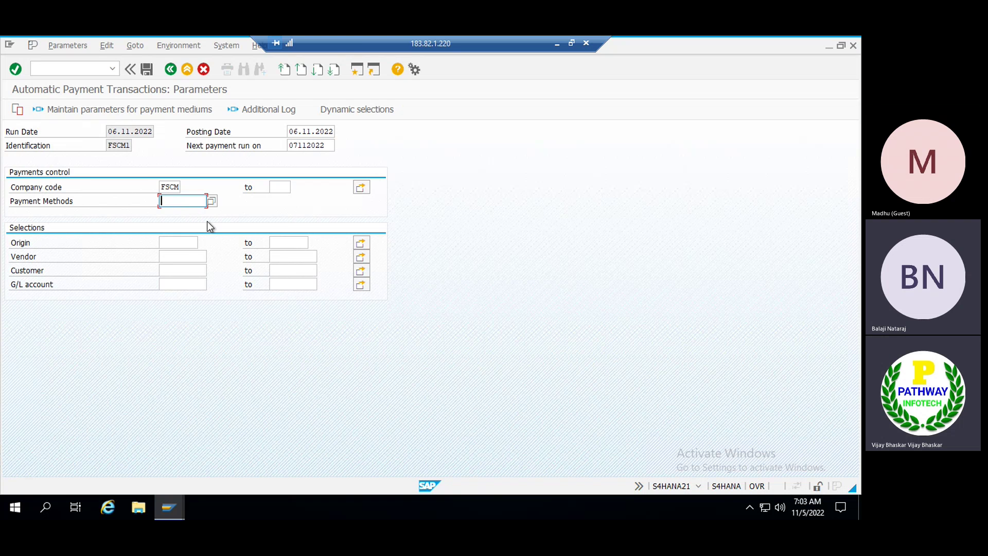
click(174, 187)
click(180, 203)
text(W)
key(Tab)
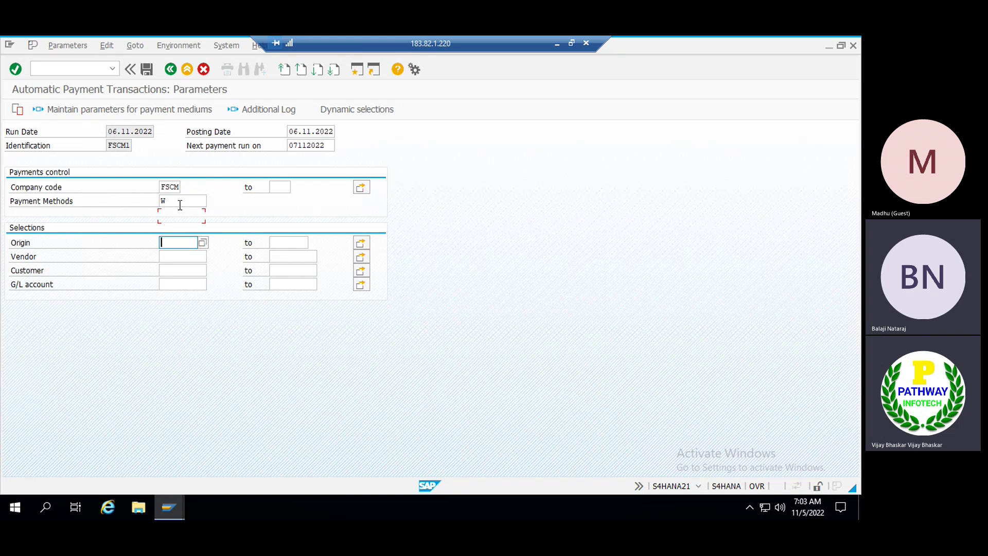
click(180, 203)
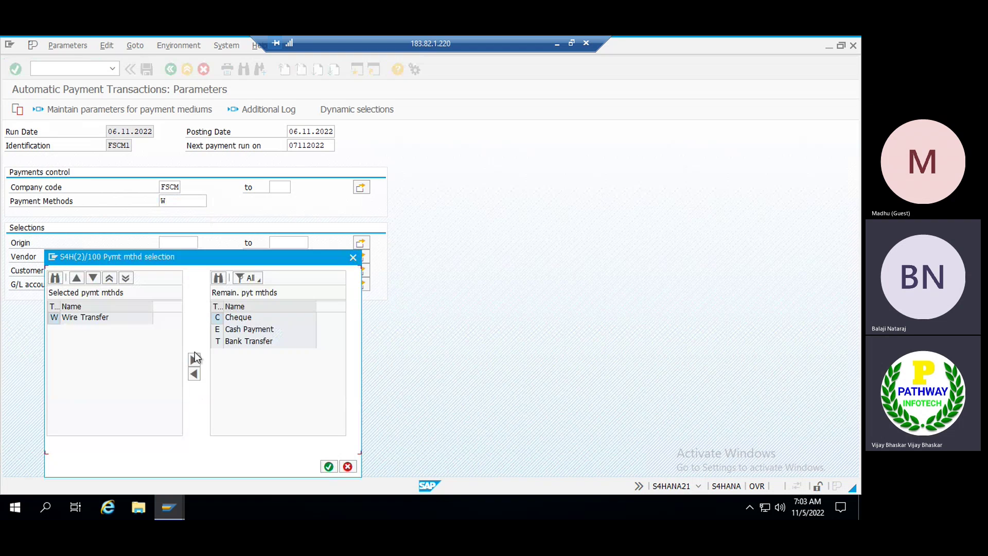
click(85, 318)
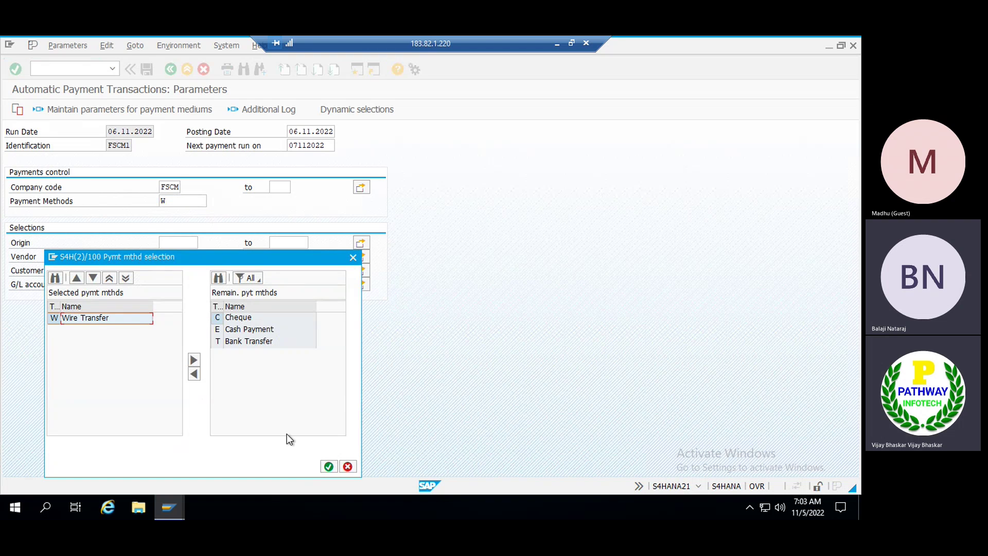
click(329, 467)
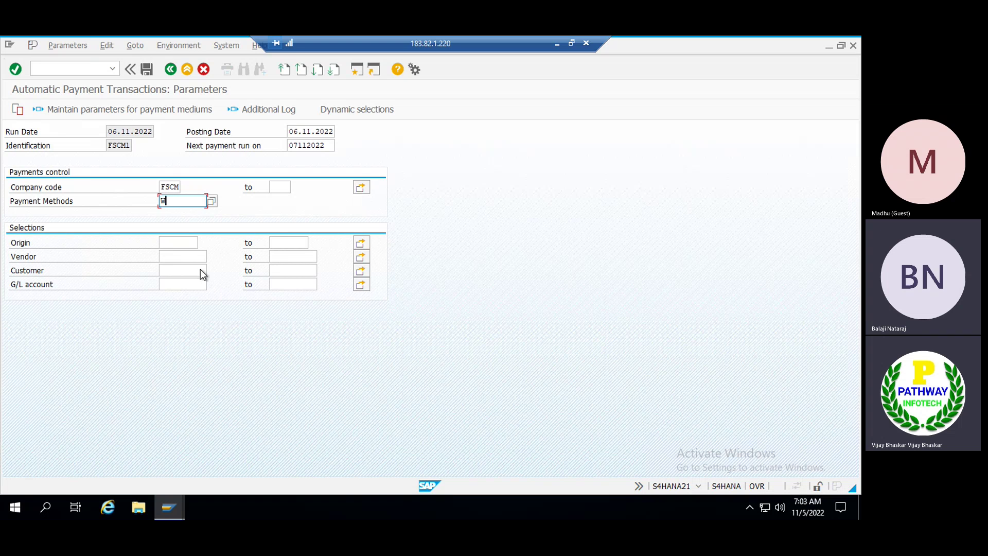
Select TR-TM, Treasury Management, as the payment origin and save the run parameters.
click(174, 243)
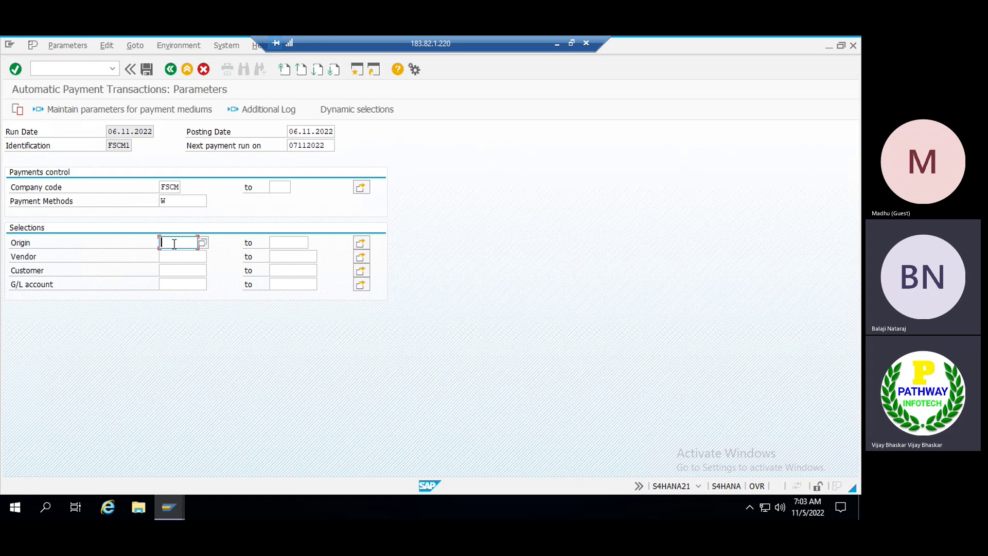
click(201, 243)
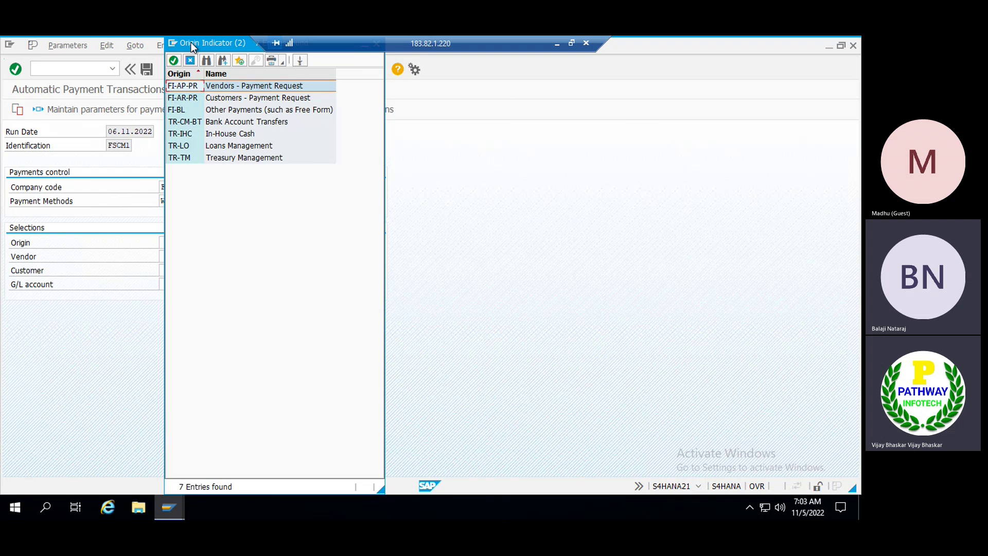
drag(190, 41, 461, 103)
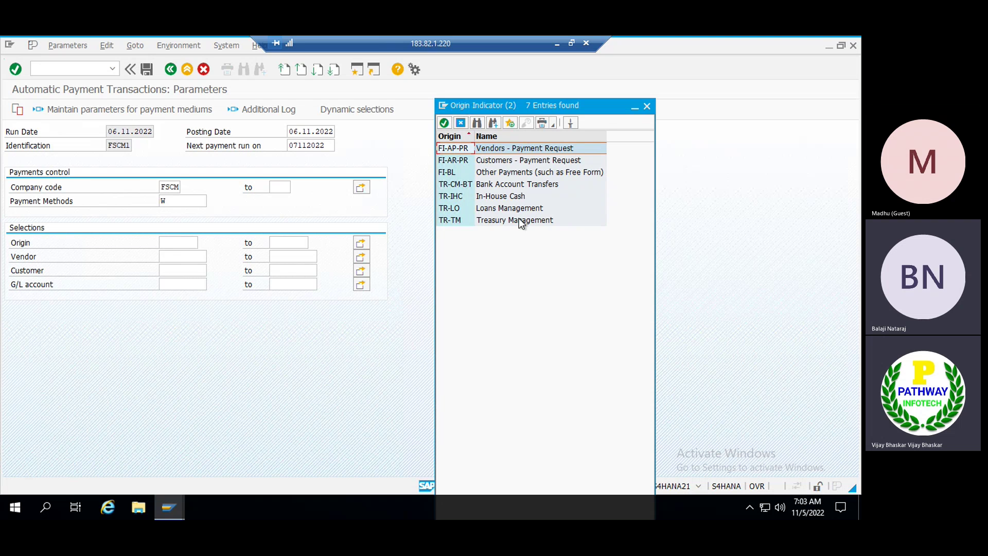
double_click(449, 220)
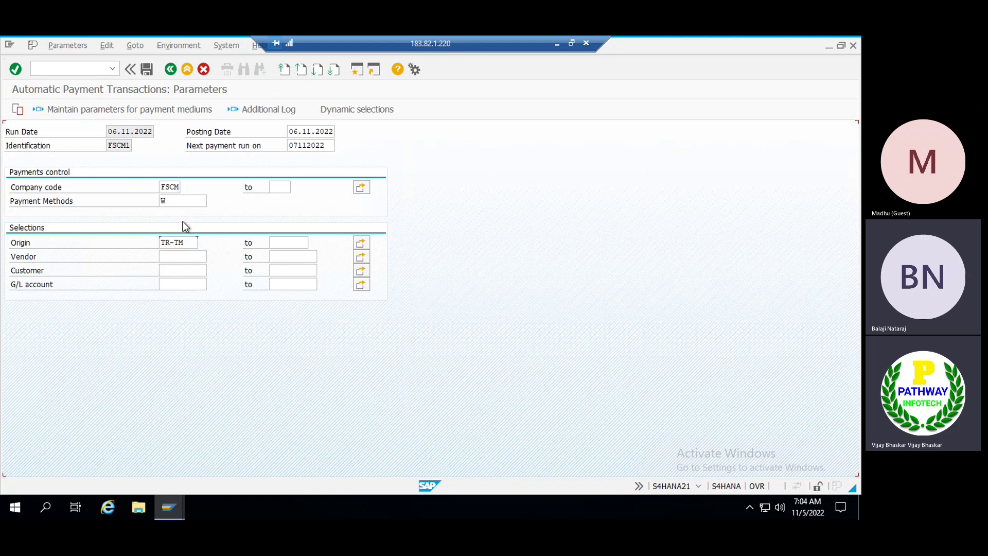
click(147, 69)
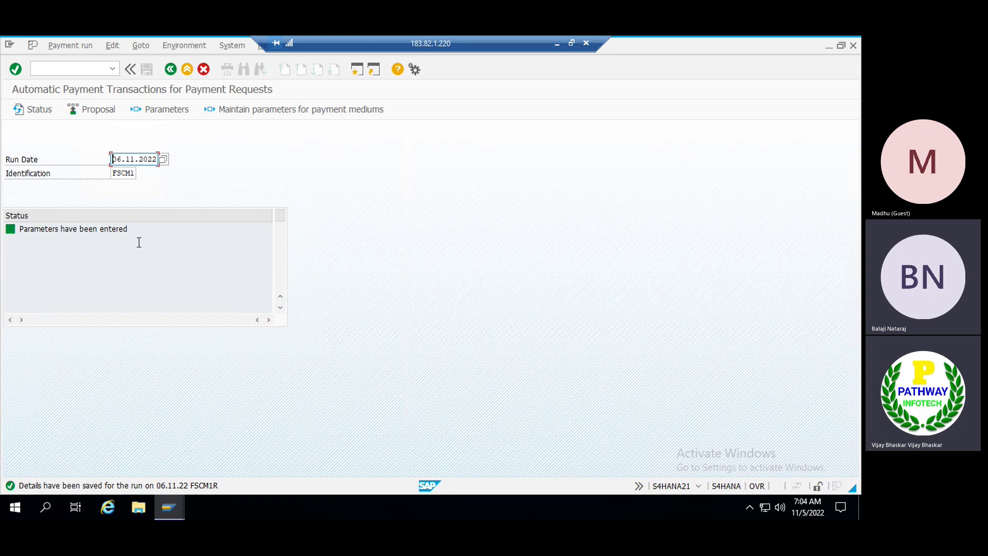
Schedule the payment proposal to start immediately and refresh the run status.
click(93, 109)
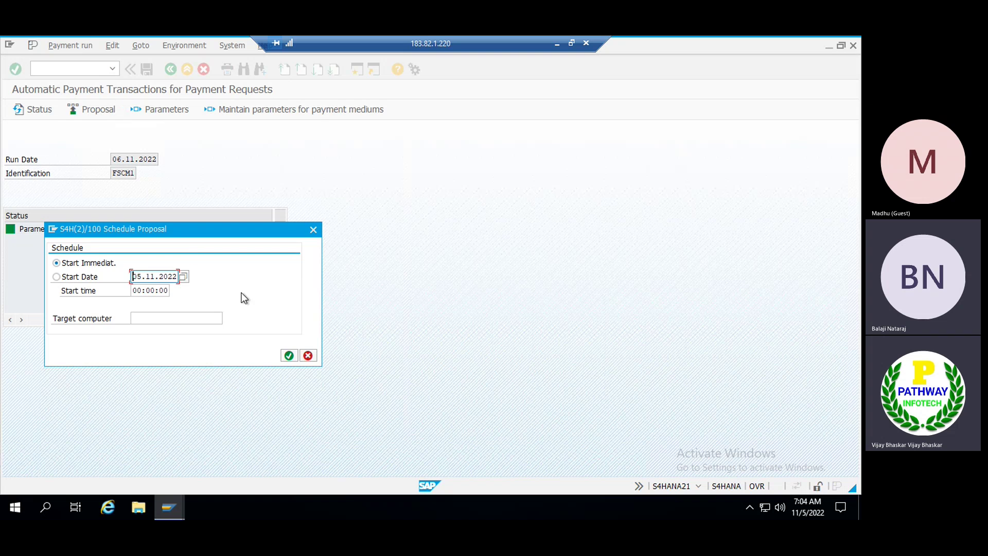
click(289, 355)
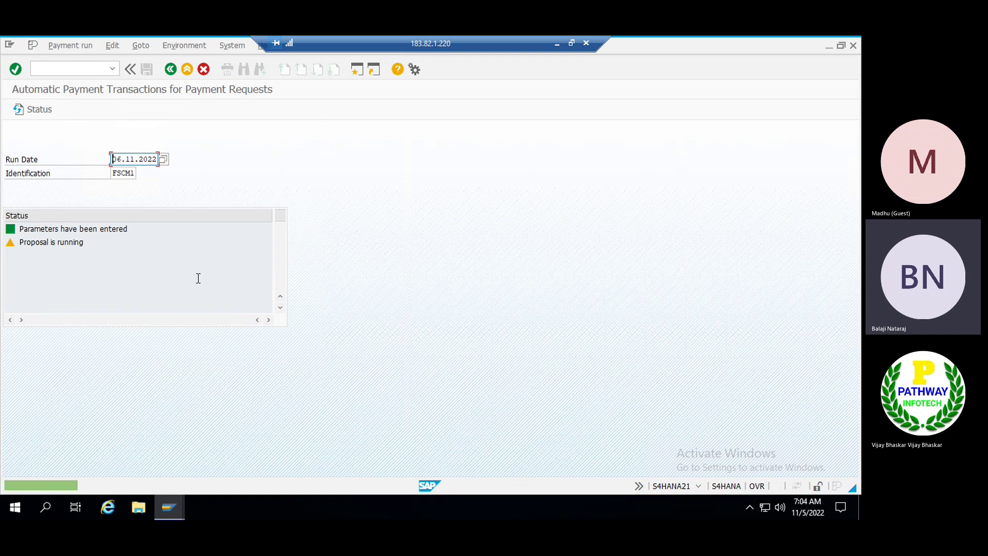
click(32, 110)
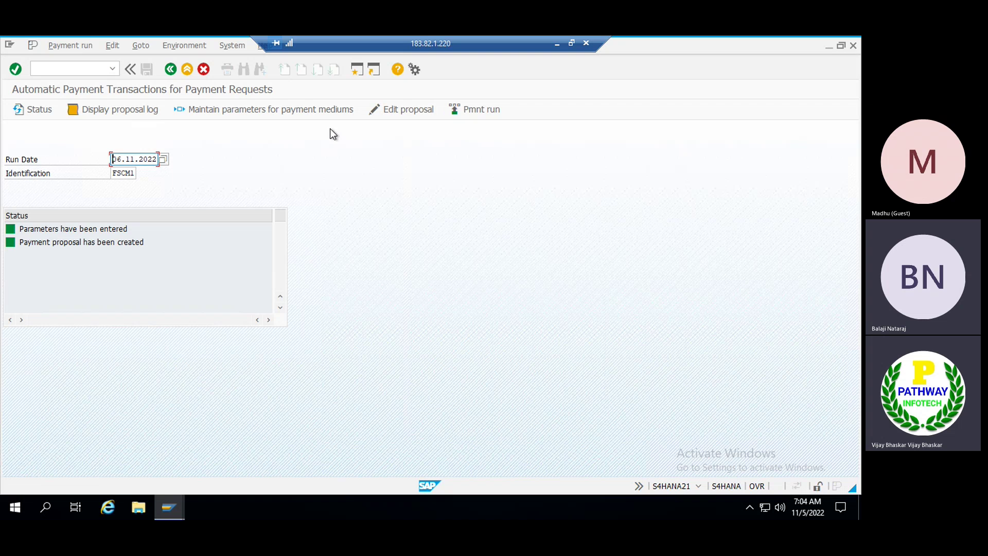
Open the payment proposal for all accounting clerks, inspect the open item of the JP Morgan payment and return to the run overview.
click(405, 109)
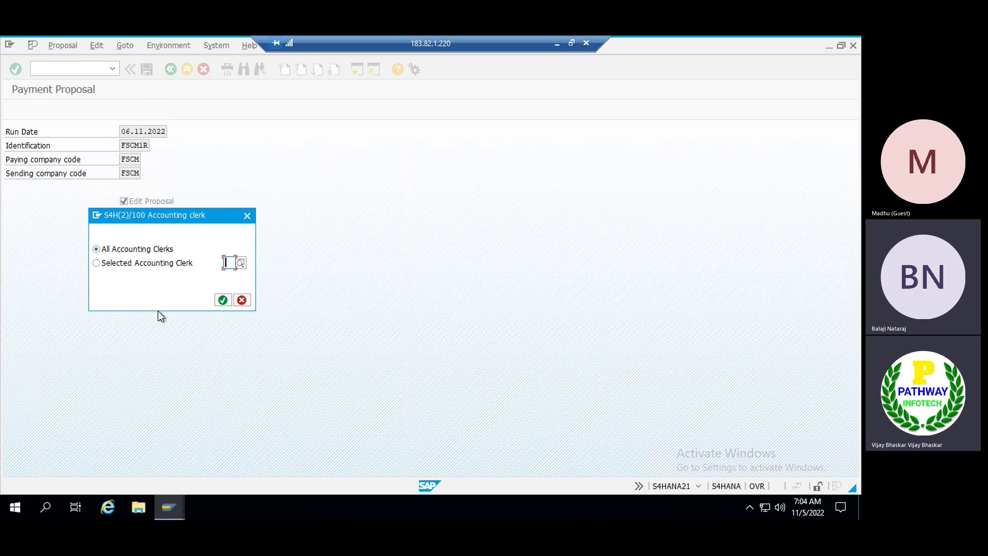
key(Return)
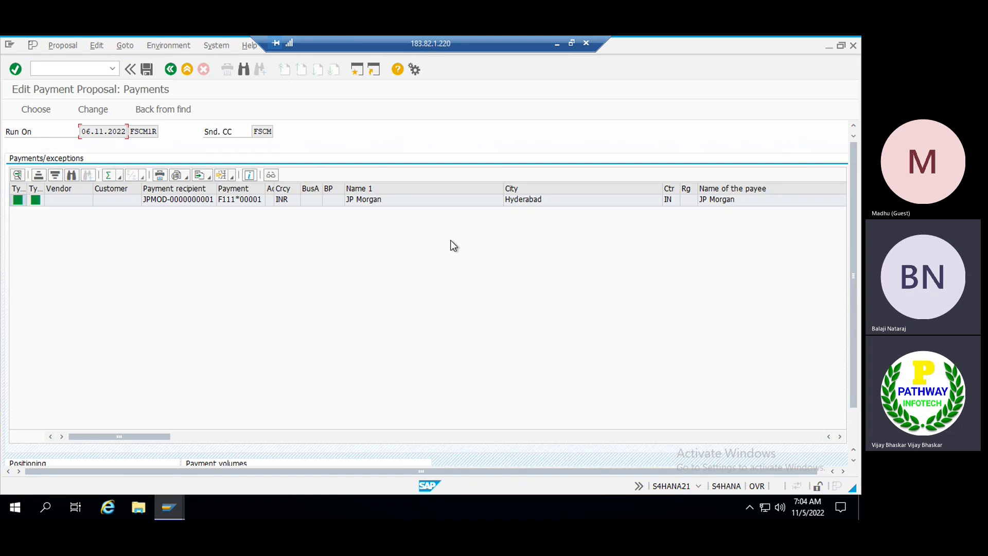
double_click(438, 201)
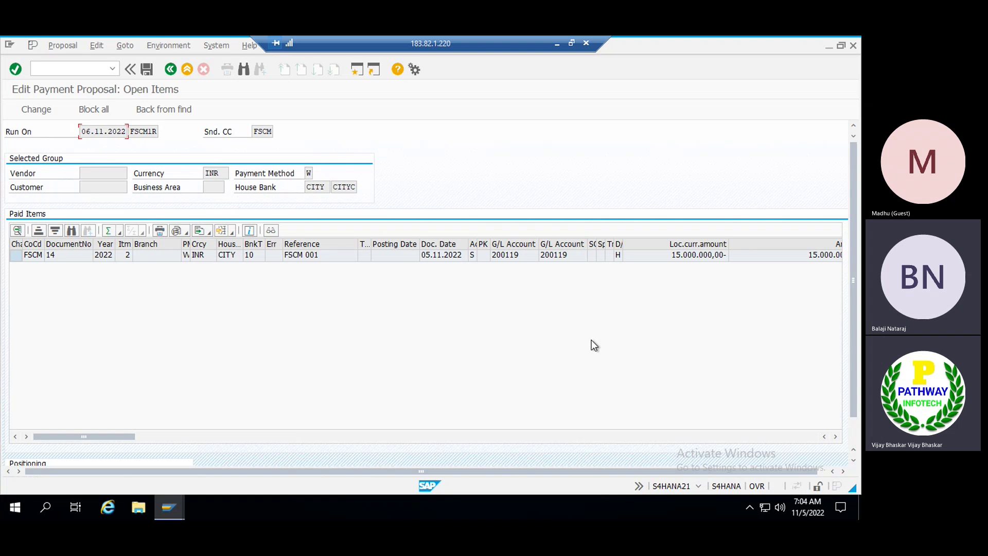
click(170, 69)
click(170, 70)
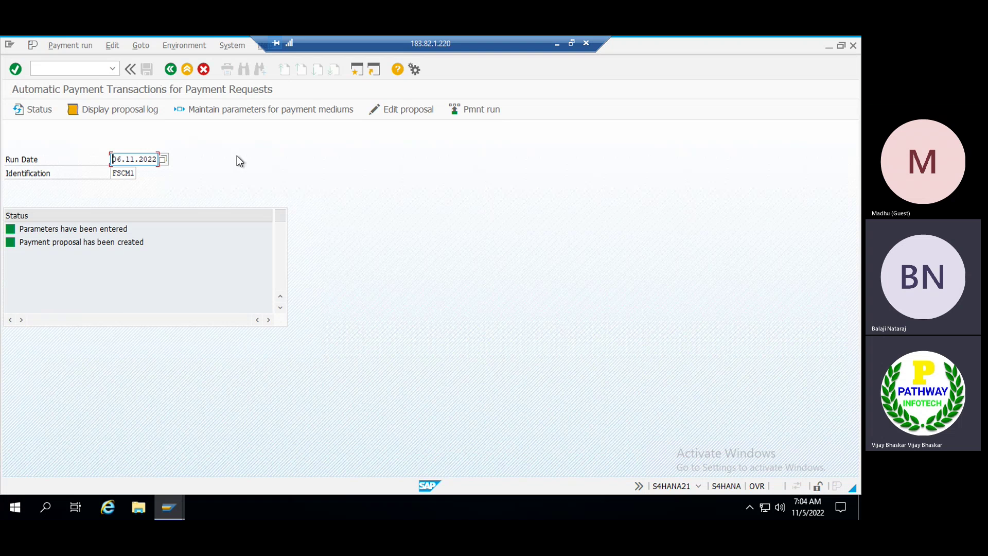
Schedule the payment run to start immediately and refresh its status.
click(478, 109)
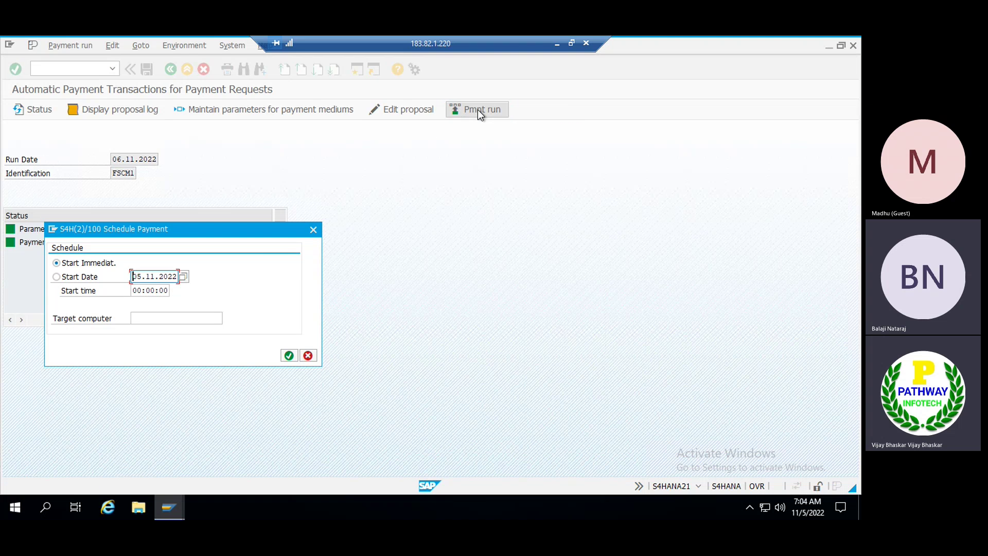
click(289, 355)
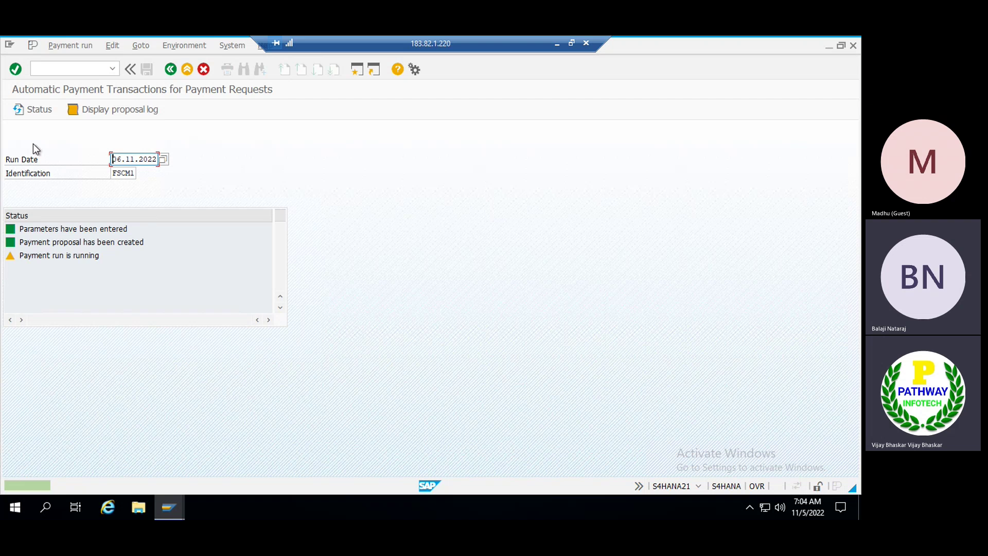
click(33, 109)
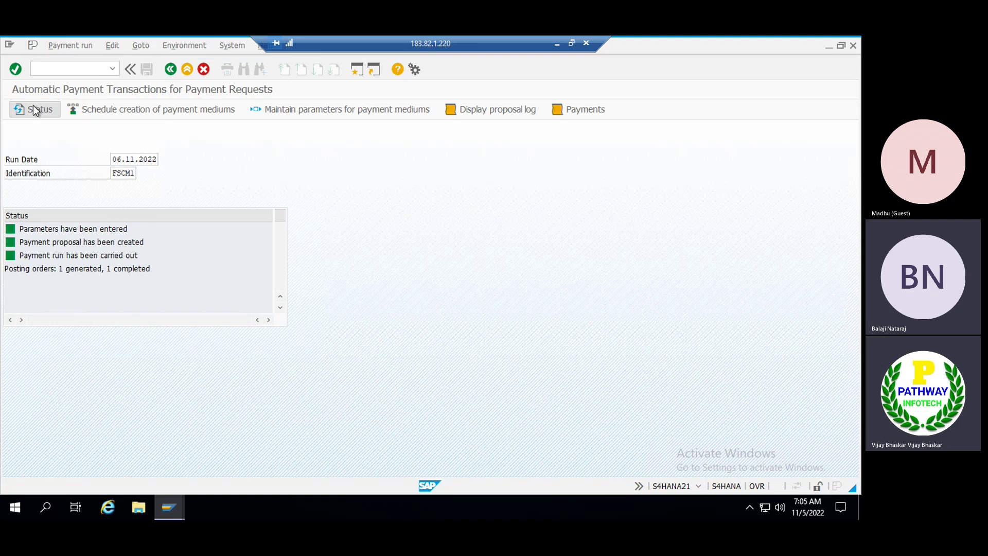
click(33, 109)
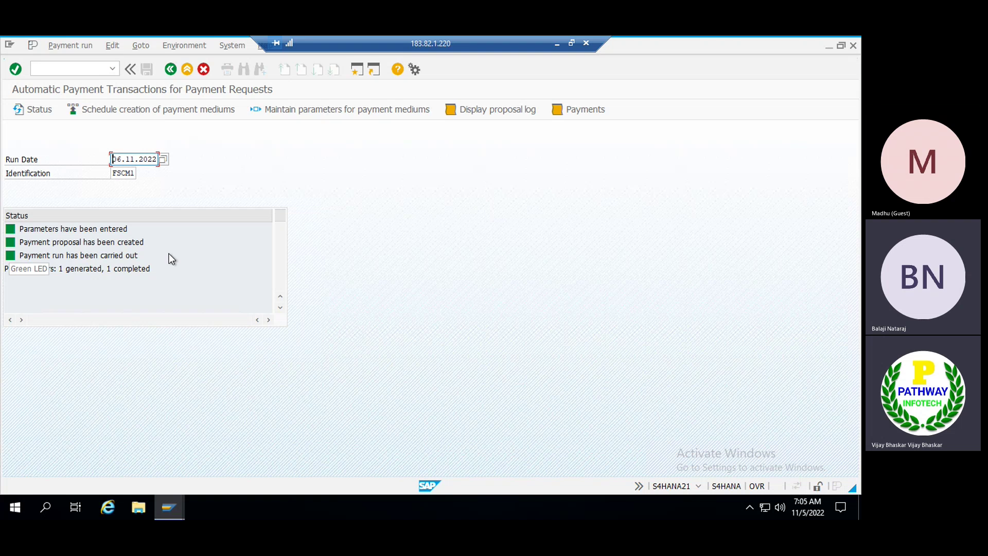
click(38, 110)
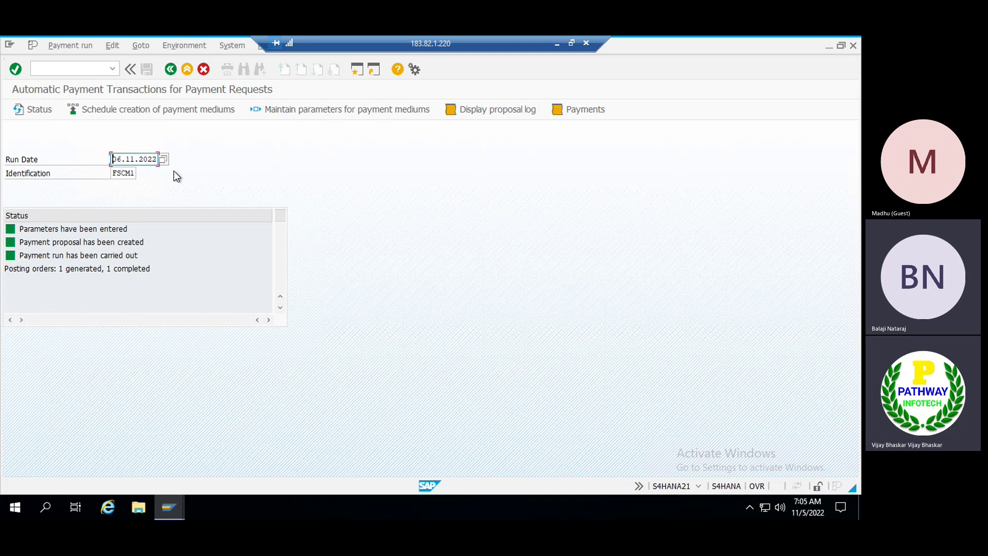
key(alt+Tab)
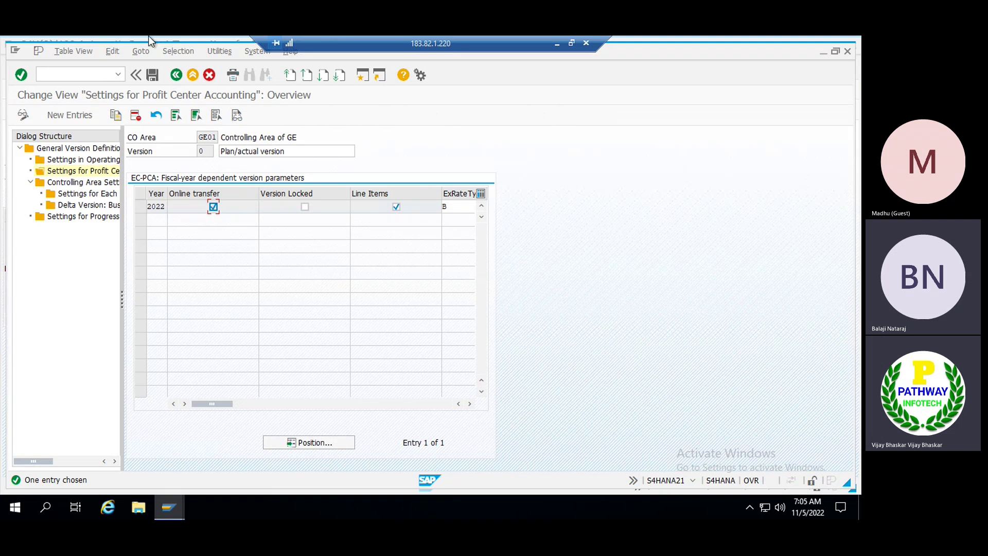
click(51, 75)
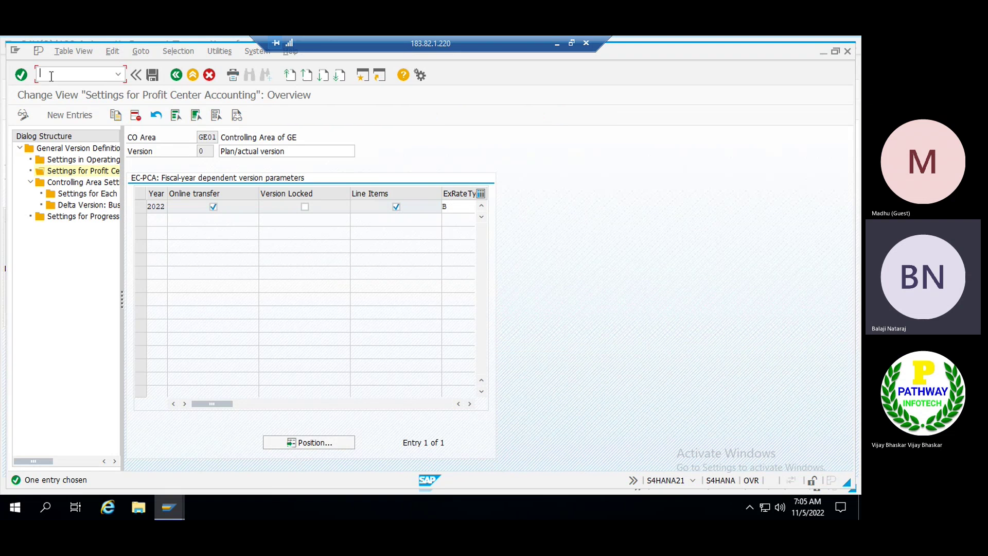
key(alt+Tab)
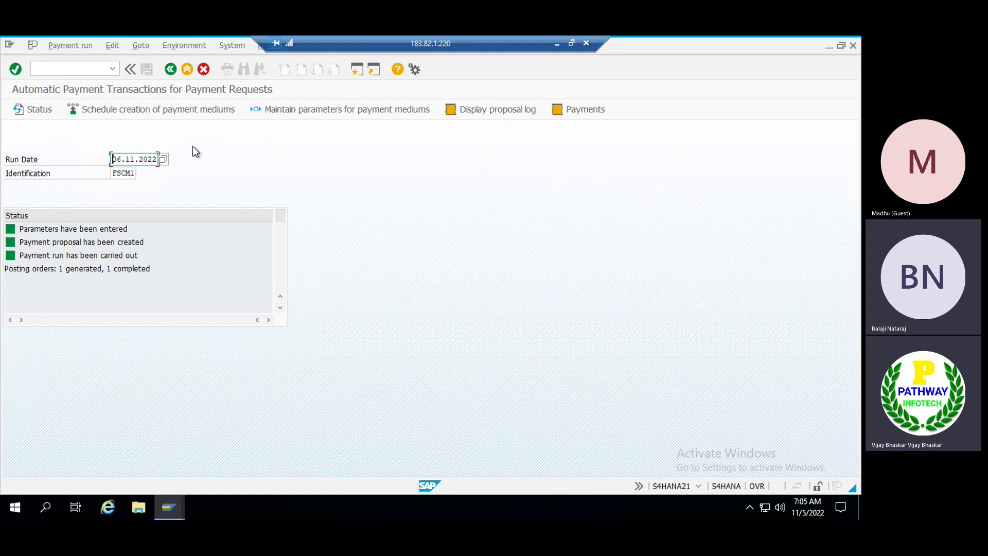
click(114, 46)
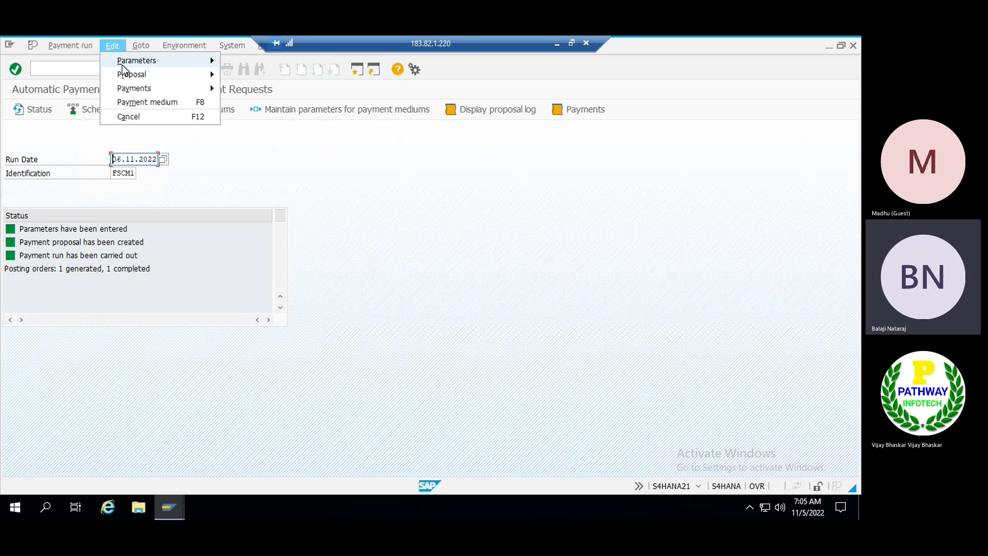
mouse_move(126, 77)
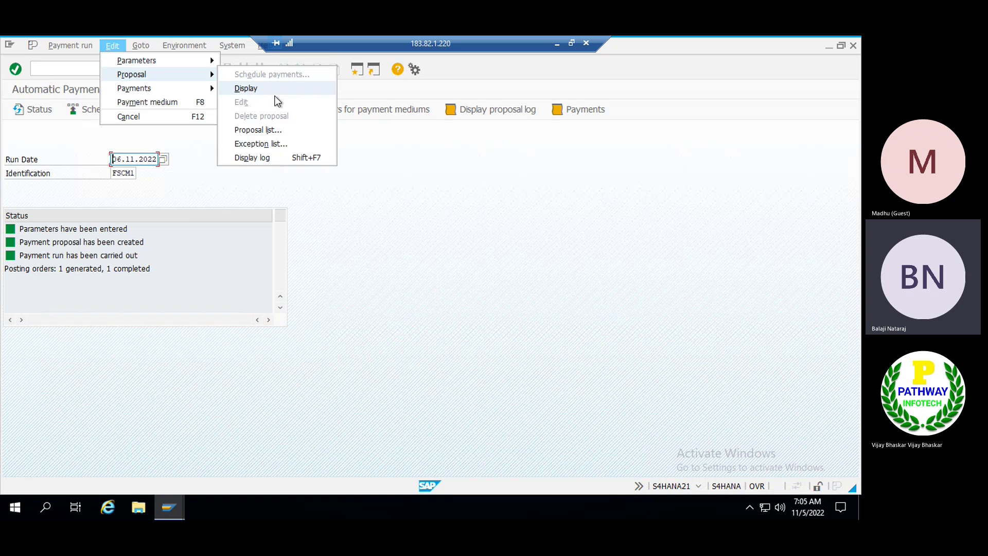
click(258, 130)
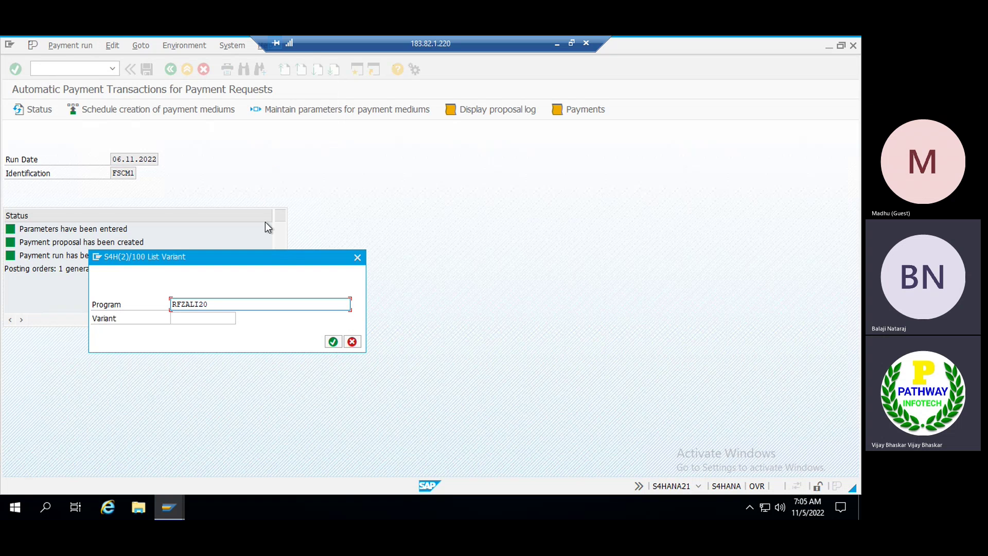
key(Escape)
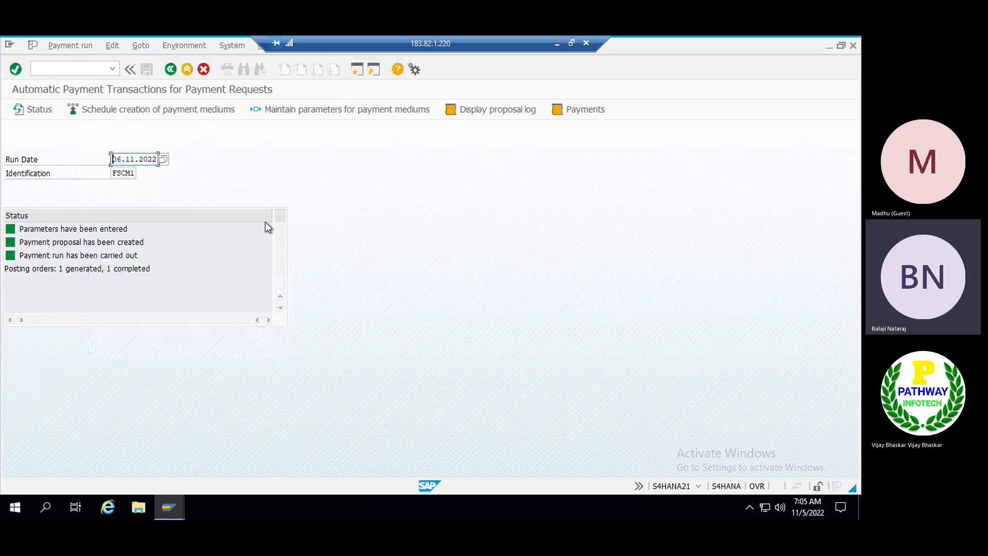
Display the job log of the payment proposal and return to the run overview.
click(109, 45)
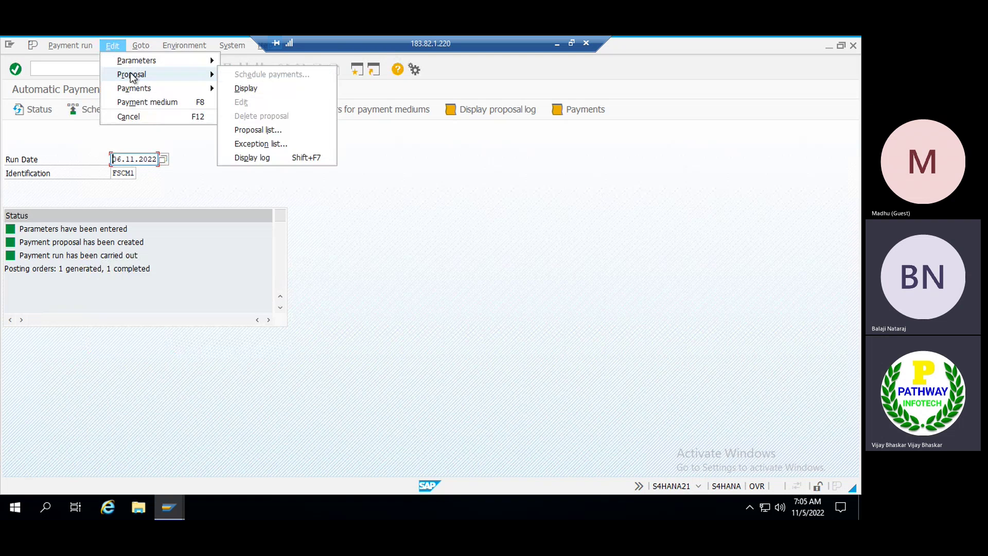
click(261, 155)
click(170, 69)
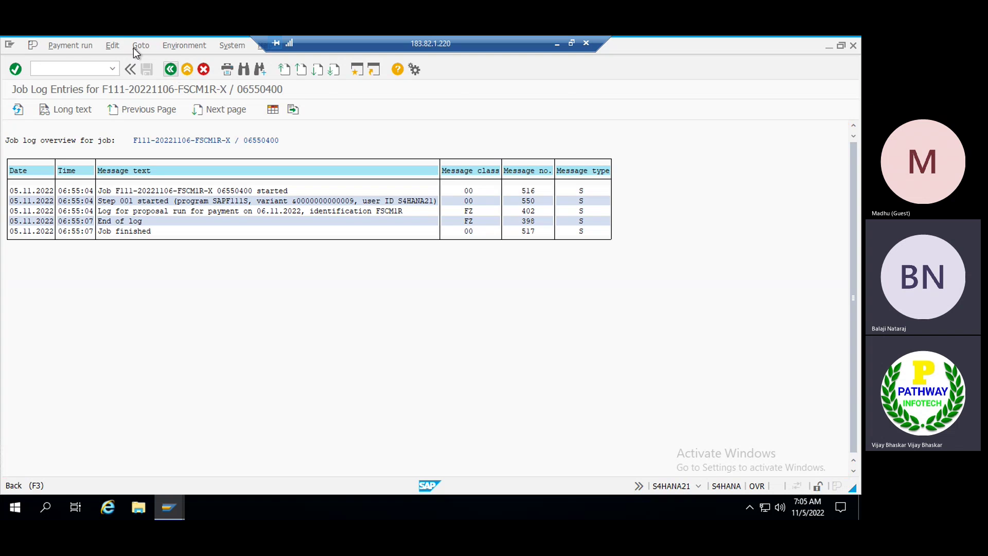
Display the payment proposal and examine the JP Morgan payment's payee, house bank and value date details.
click(112, 45)
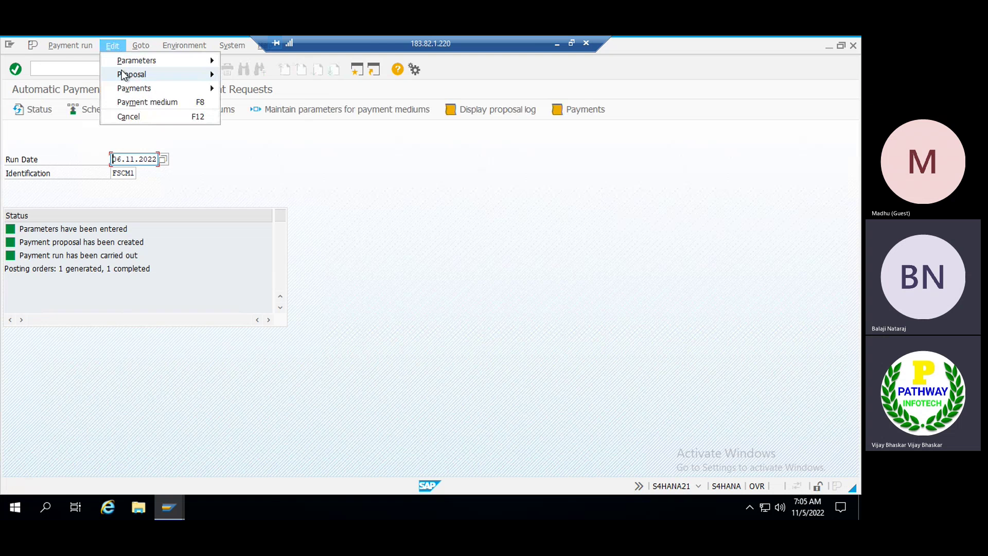
mouse_move(126, 78)
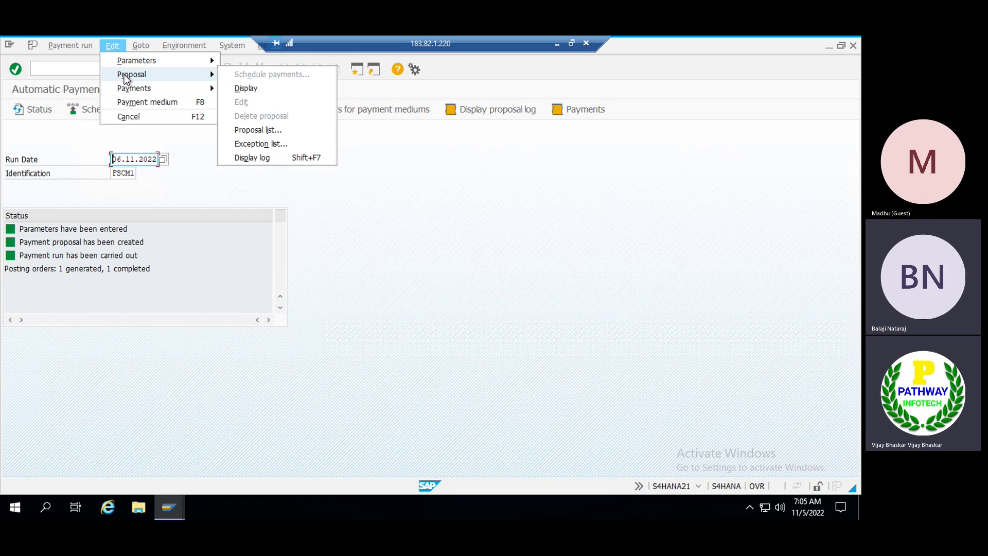
click(239, 90)
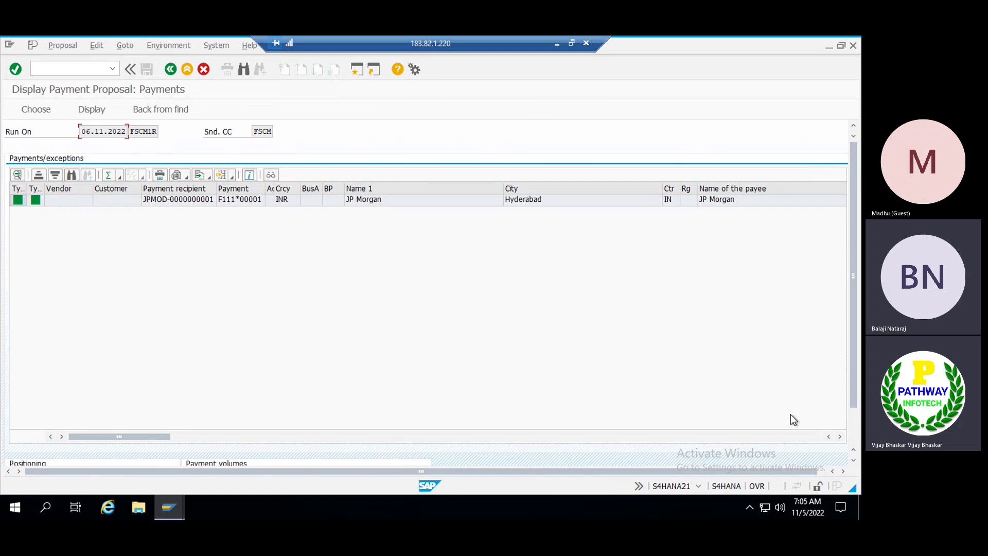
click(840, 436)
click(839, 436)
click(840, 436)
click(839, 436)
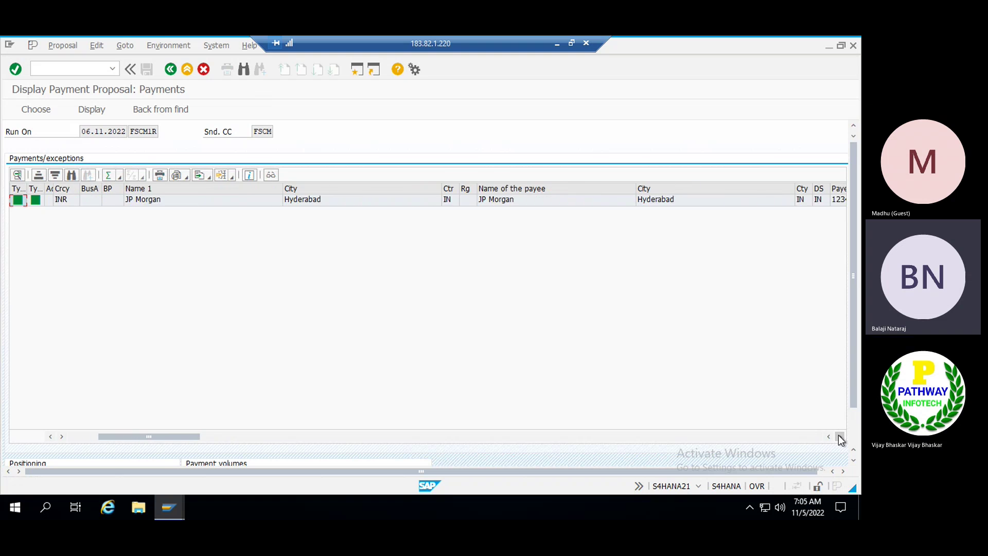
click(839, 437)
click(840, 437)
click(839, 436)
click(840, 437)
click(839, 436)
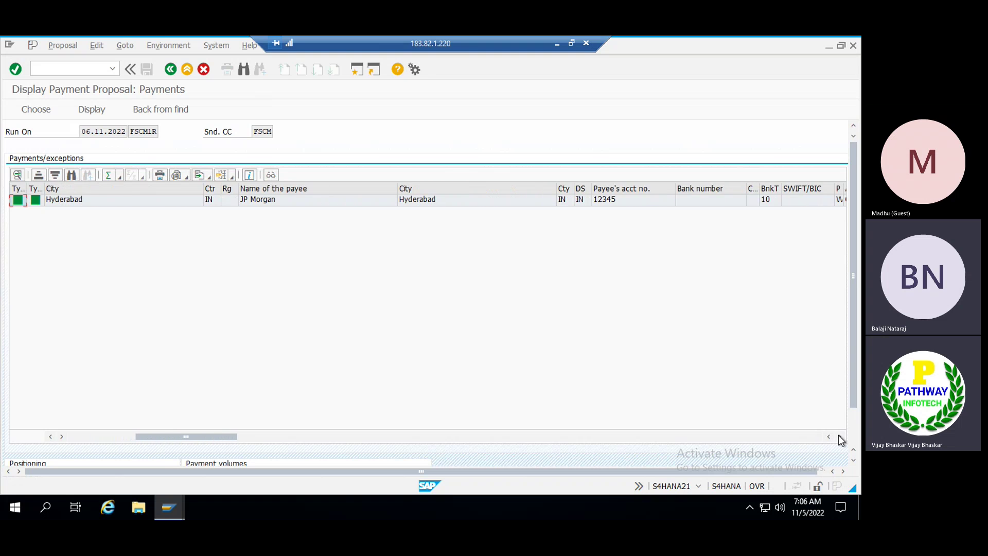
click(840, 436)
click(840, 436)
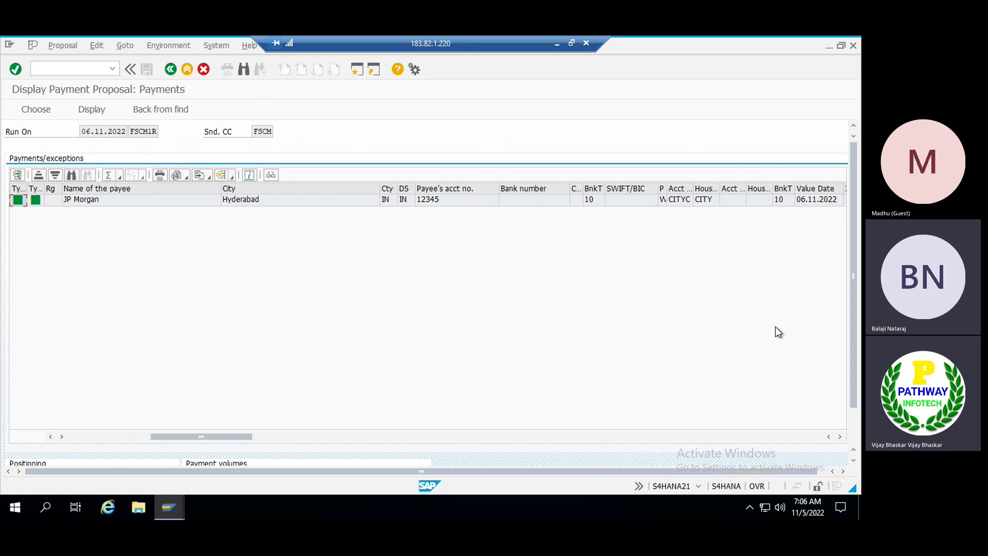
click(842, 471)
Switch to the other SAP session and open the Treasury Posting Journal.
key(alt+Tab)
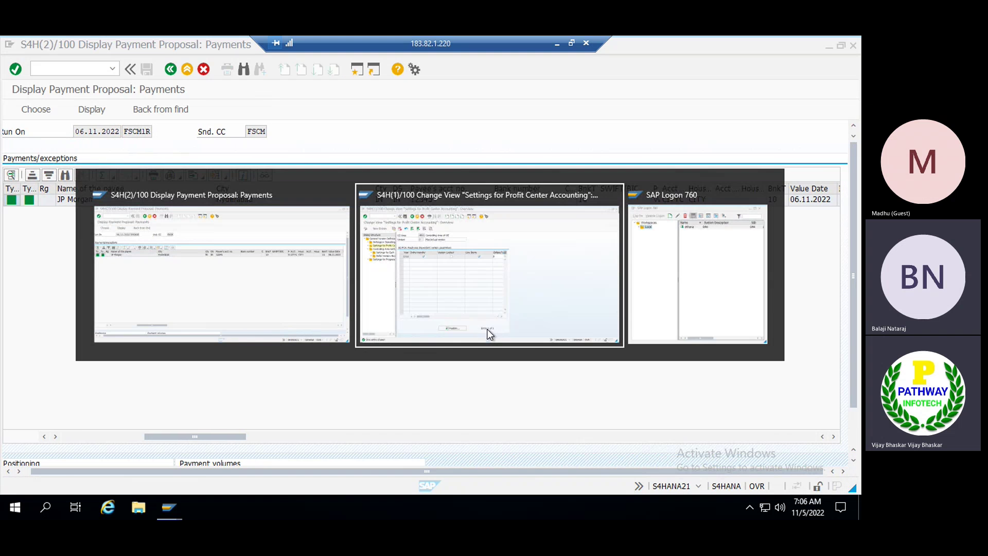
text(/nKE51)
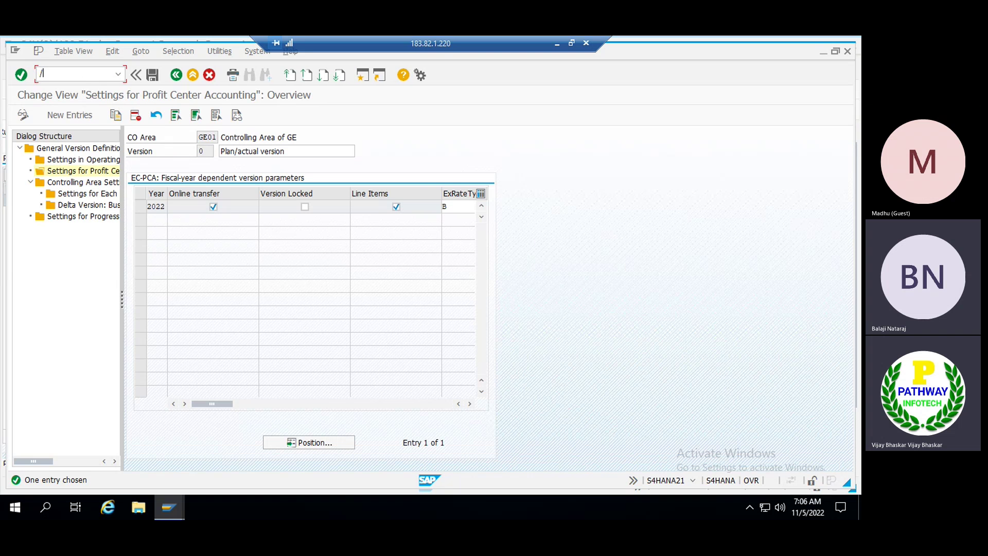
key(Return)
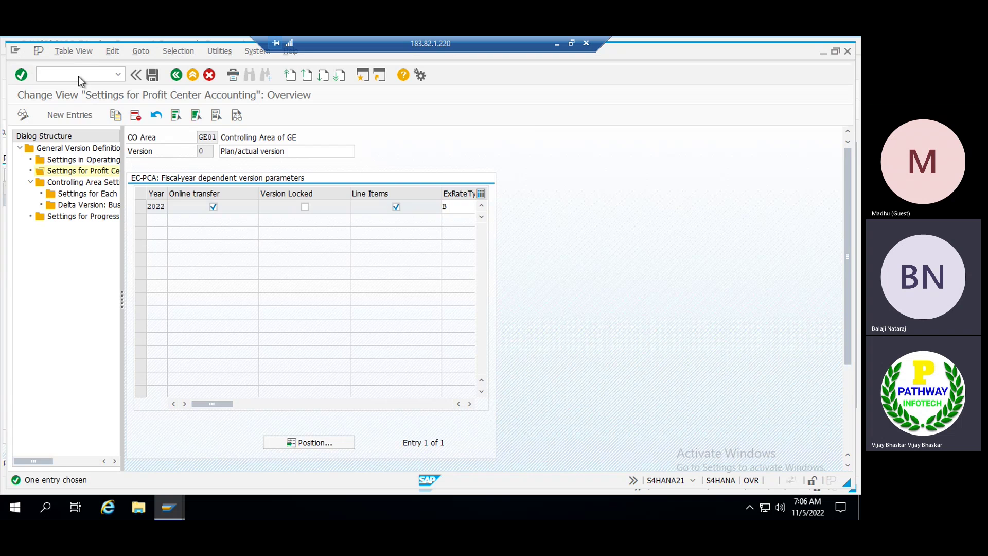
click(78, 75)
text(/n)
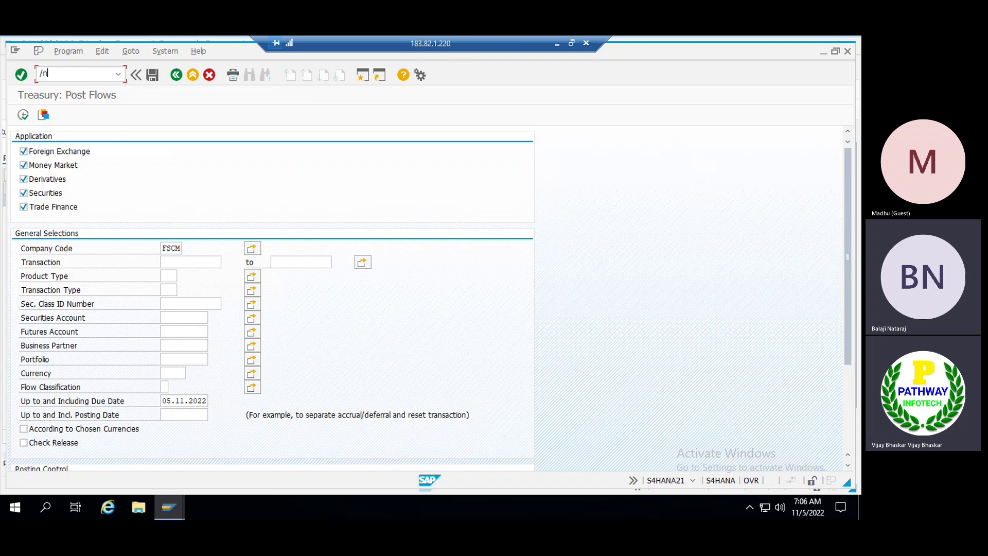
text(tpm18)
key(Return)
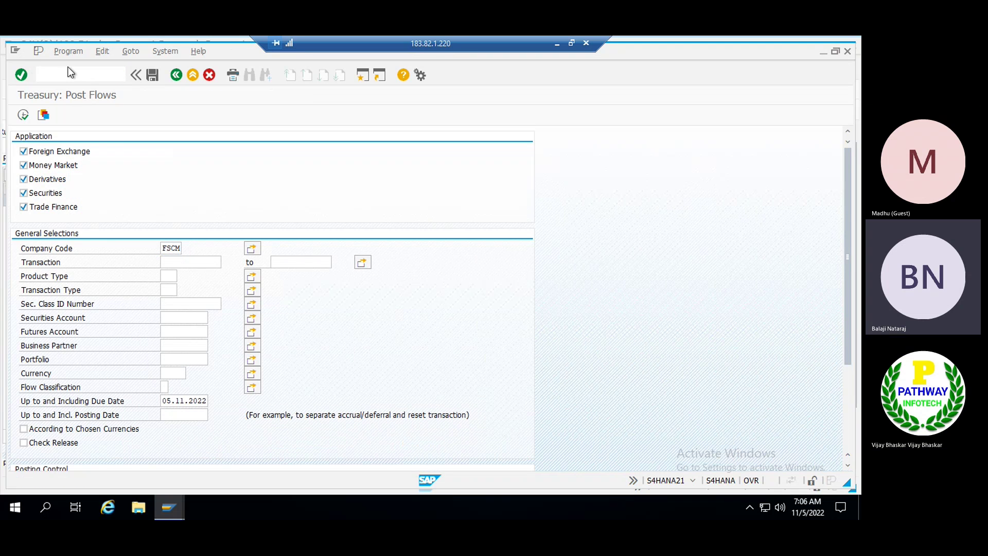
Run the posting journal for OTC transaction 9 in company code FSCM.
click(168, 345)
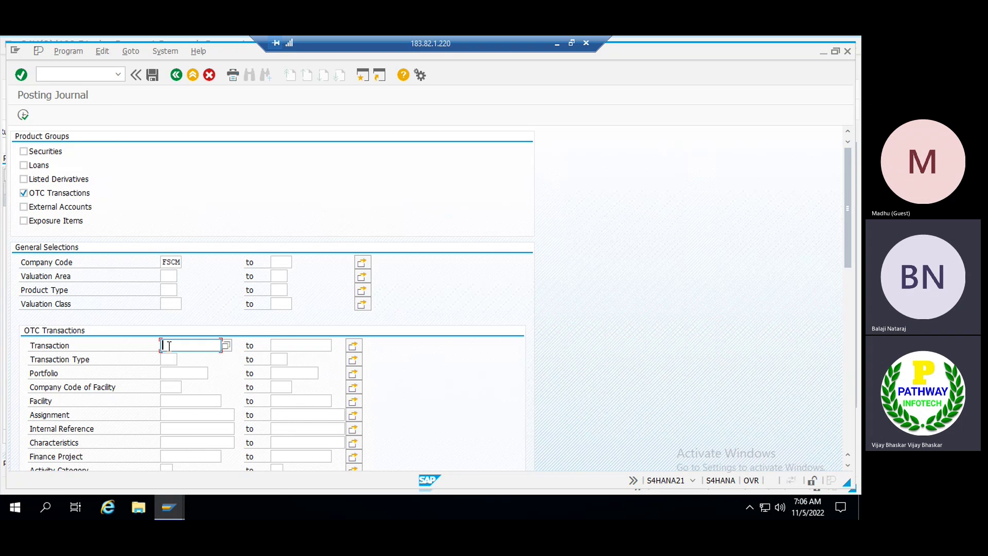
text(9)
key(Tab)
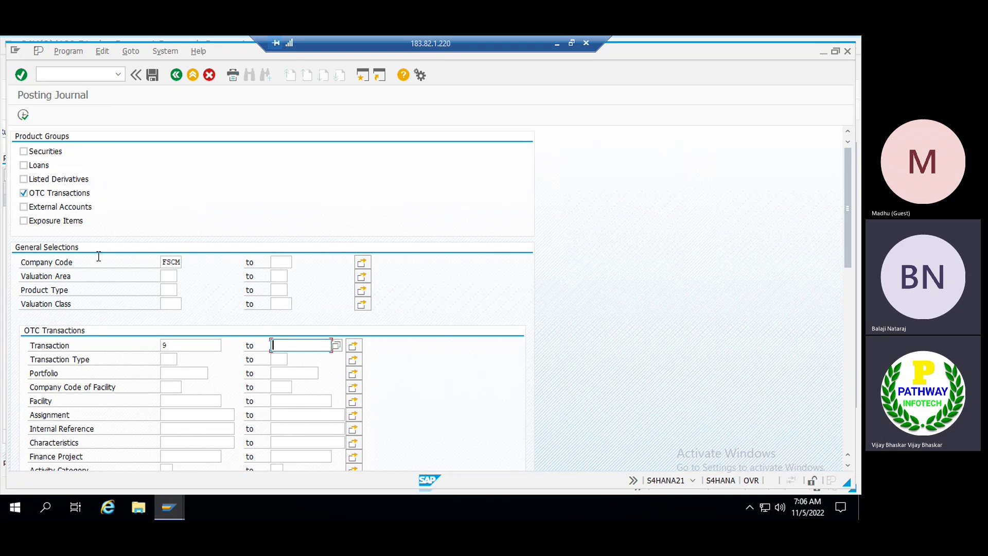
click(21, 114)
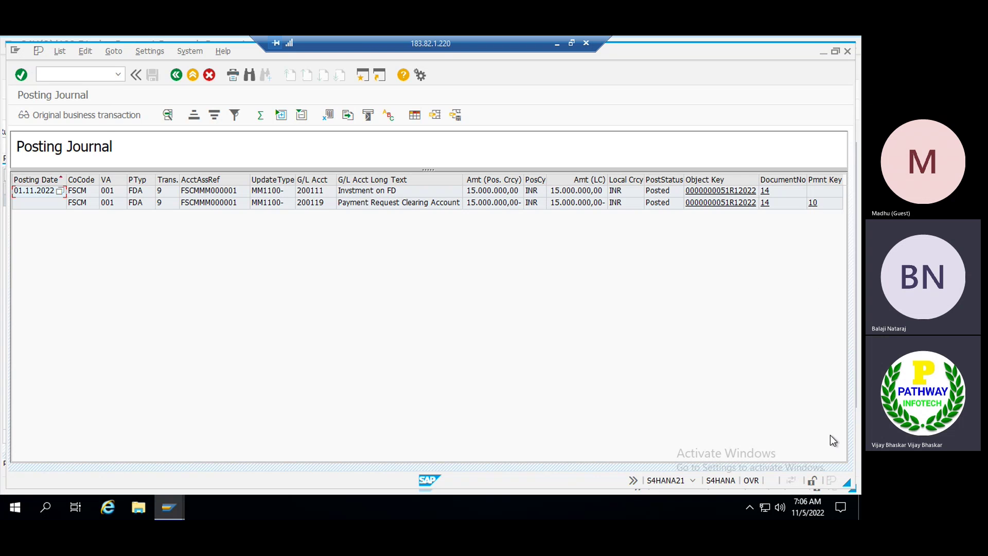
Display the payment request behind the Payment Request Clearing Account line's payment key and return to the journal selection.
click(814, 202)
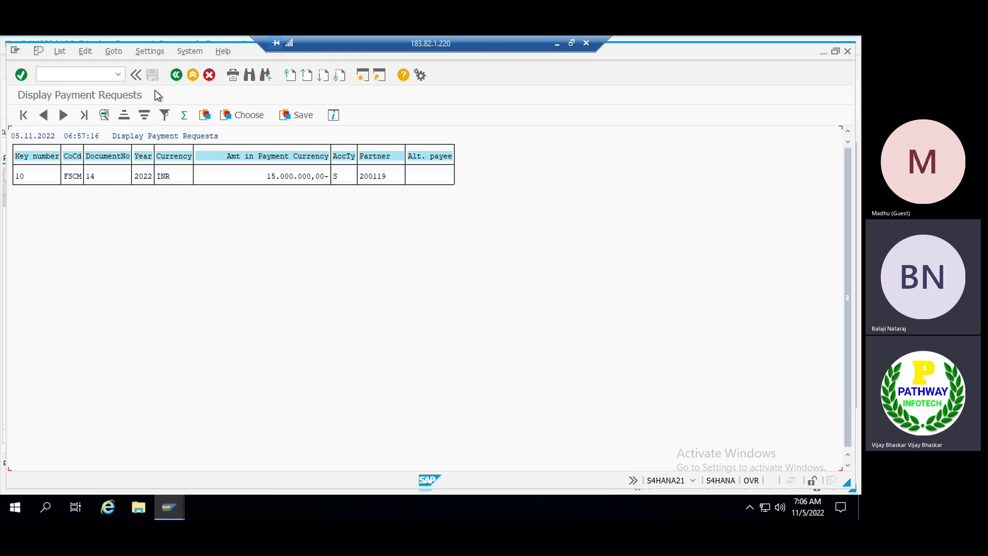
click(176, 75)
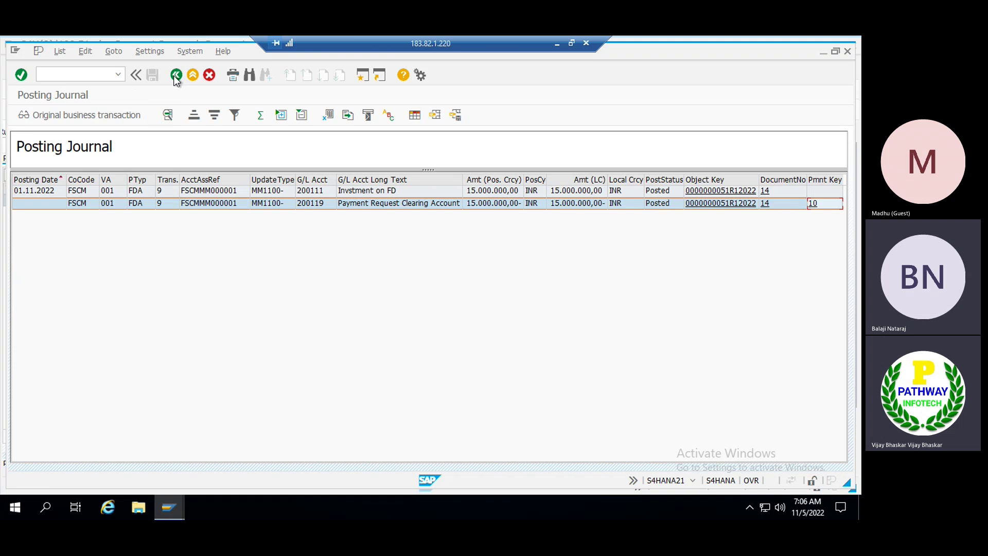
click(176, 75)
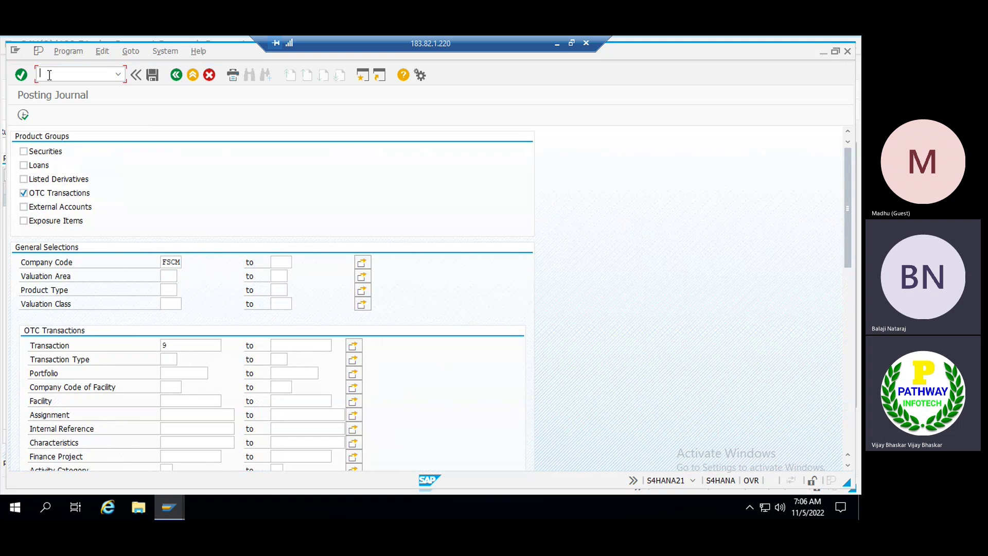
Open the document display transaction FB03 and list company code FSCM's documents for fiscal year 2022.
text(/n)
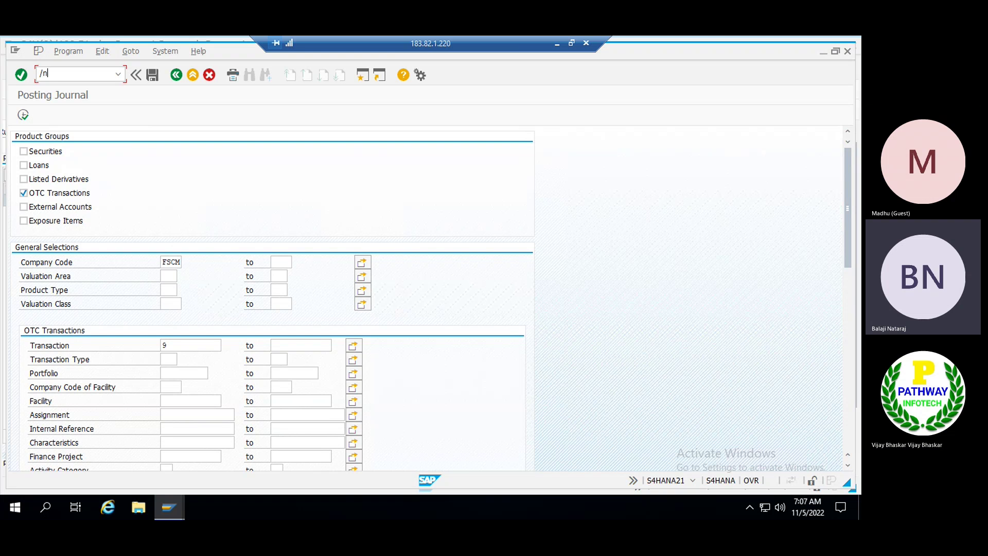
text(fb03)
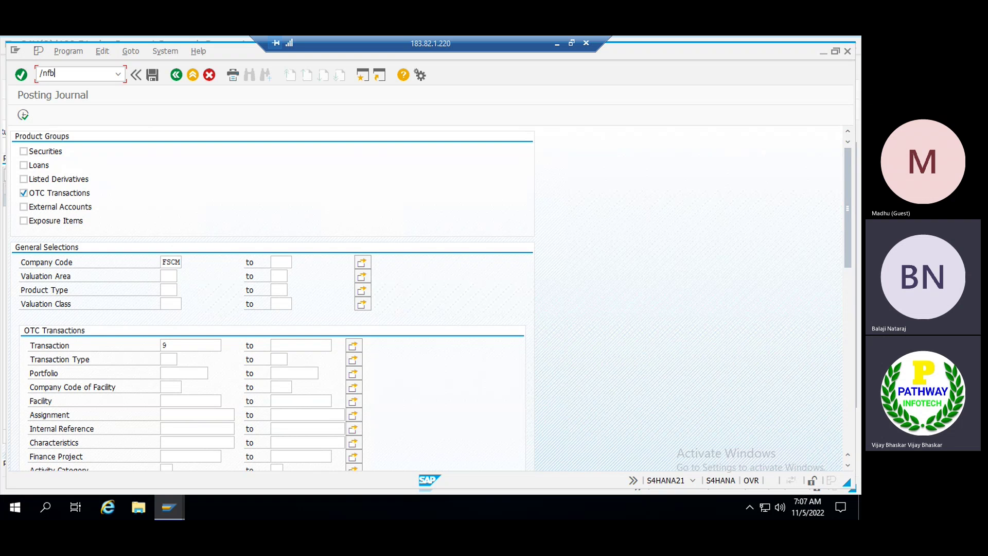
key(Return)
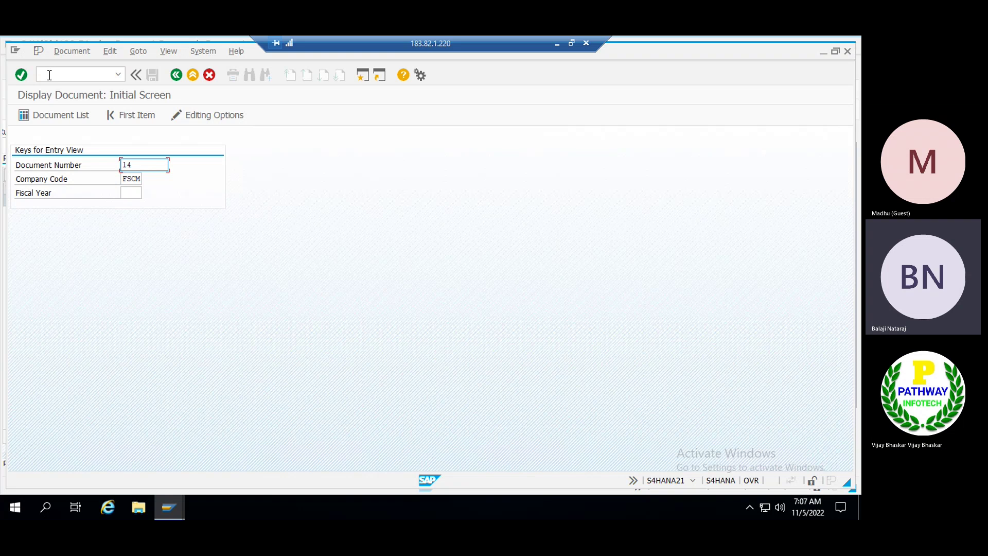
click(70, 113)
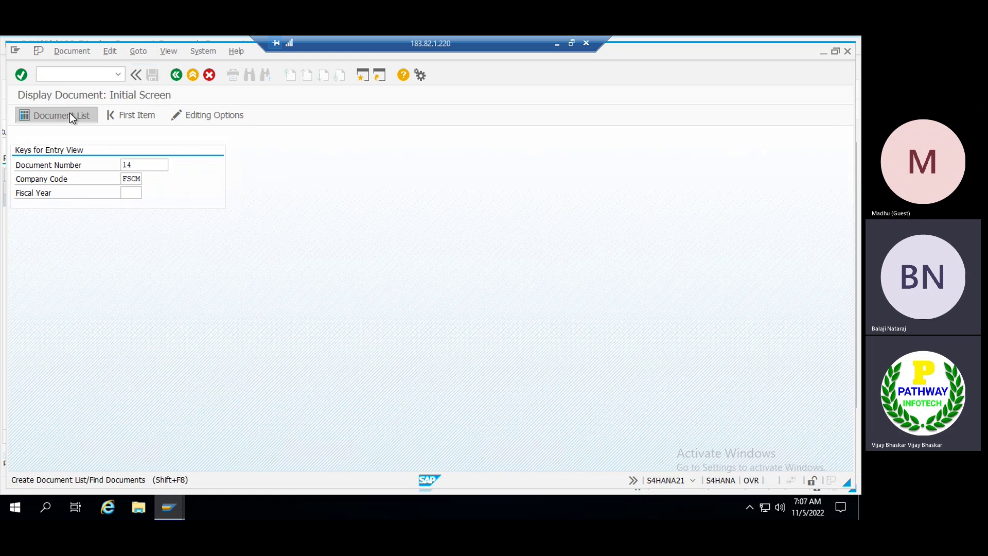
click(167, 165)
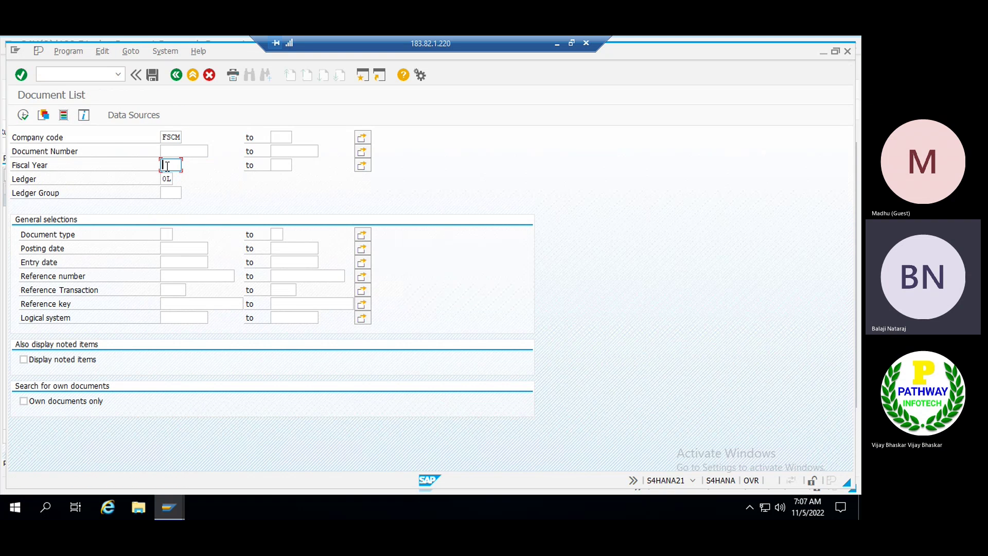
text(2022)
key(Tab)
click(25, 119)
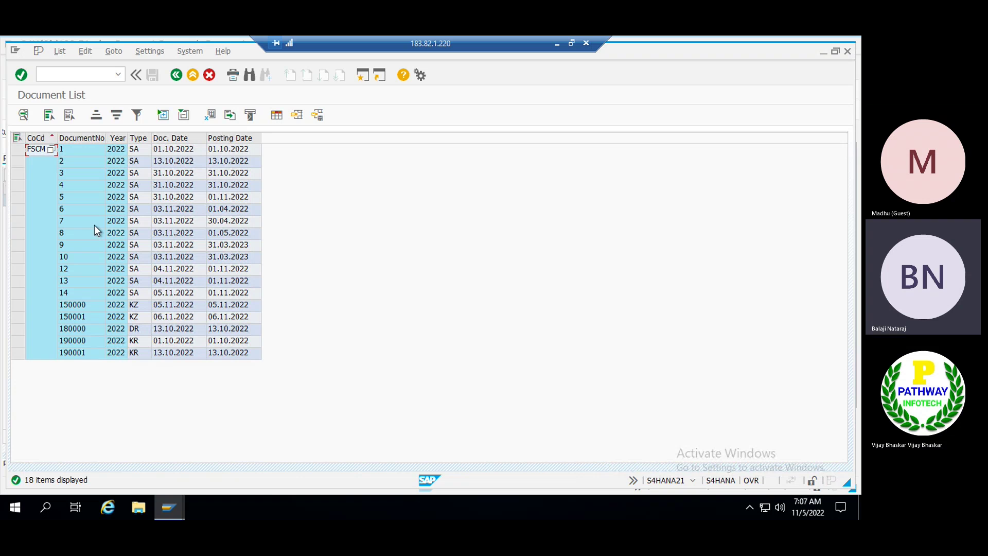
Open document 14, compare its postings with the expected entries in the TRM Session Excel workbook and return to the document list.
click(67, 296)
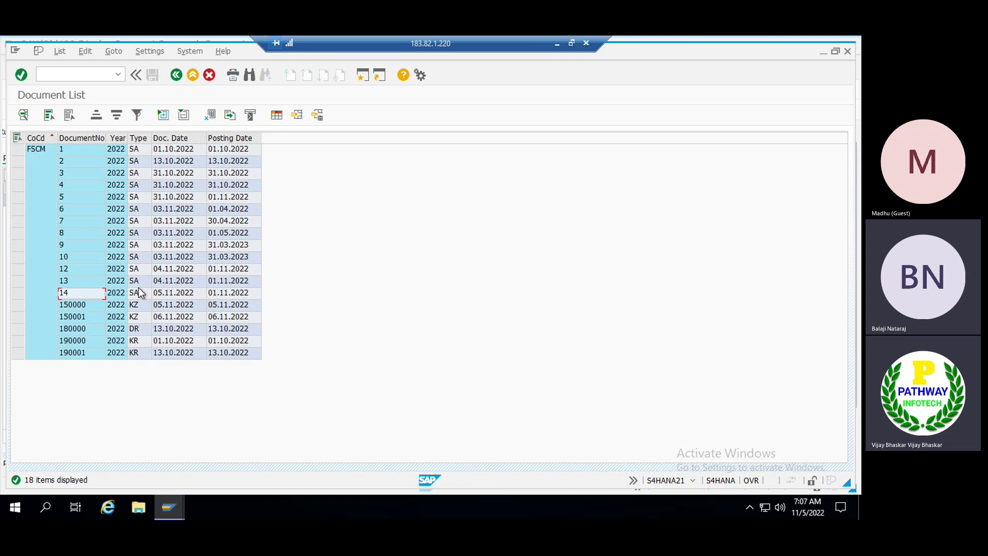
double_click(158, 291)
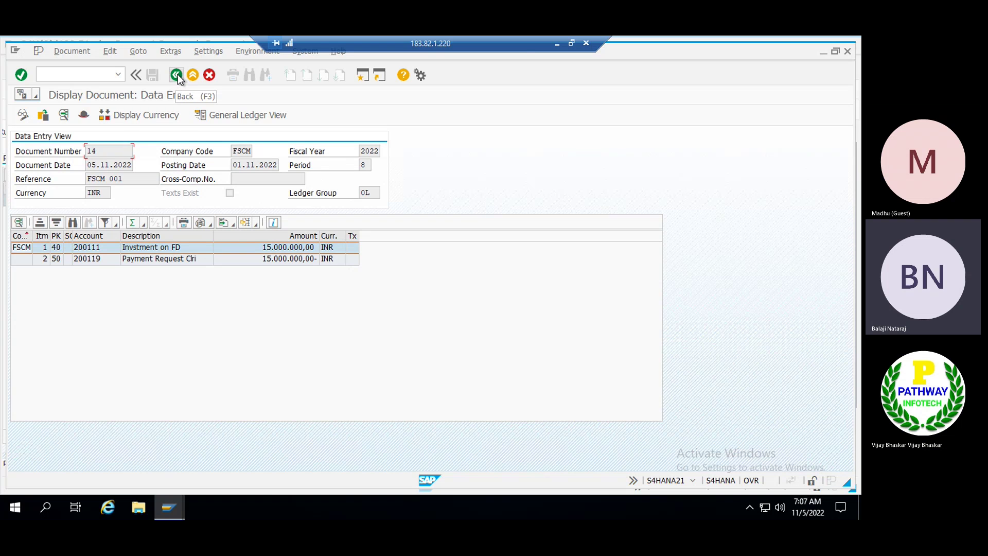
click(556, 43)
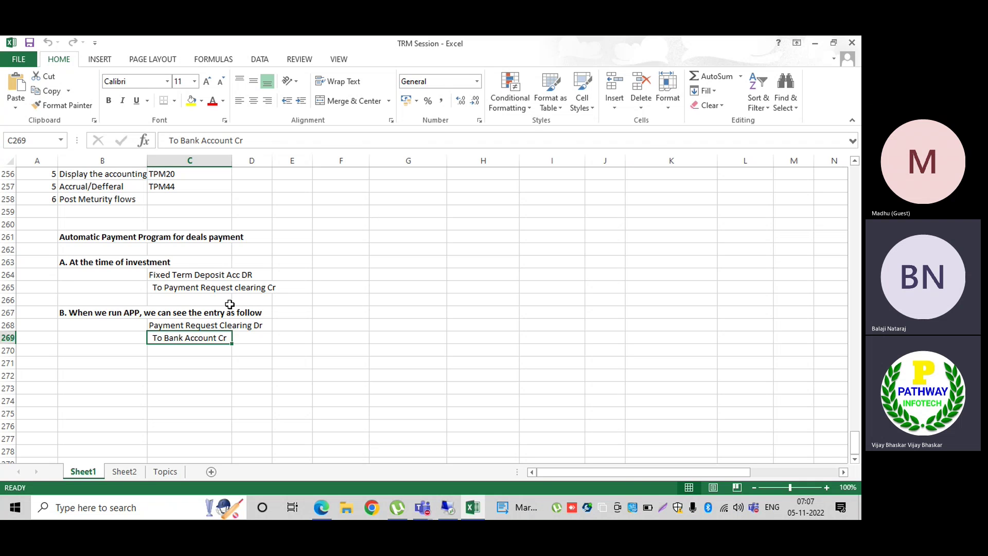
click(157, 328)
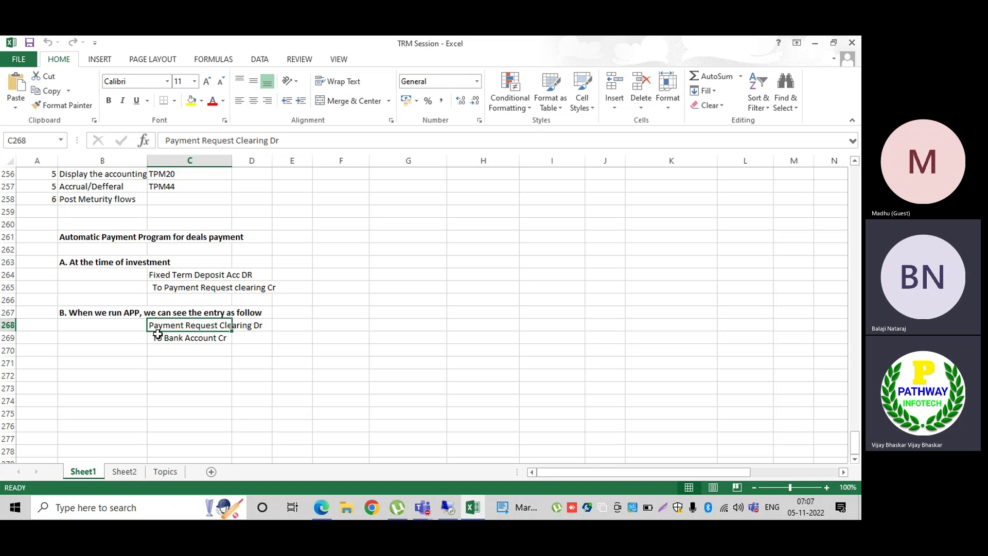
click(157, 337)
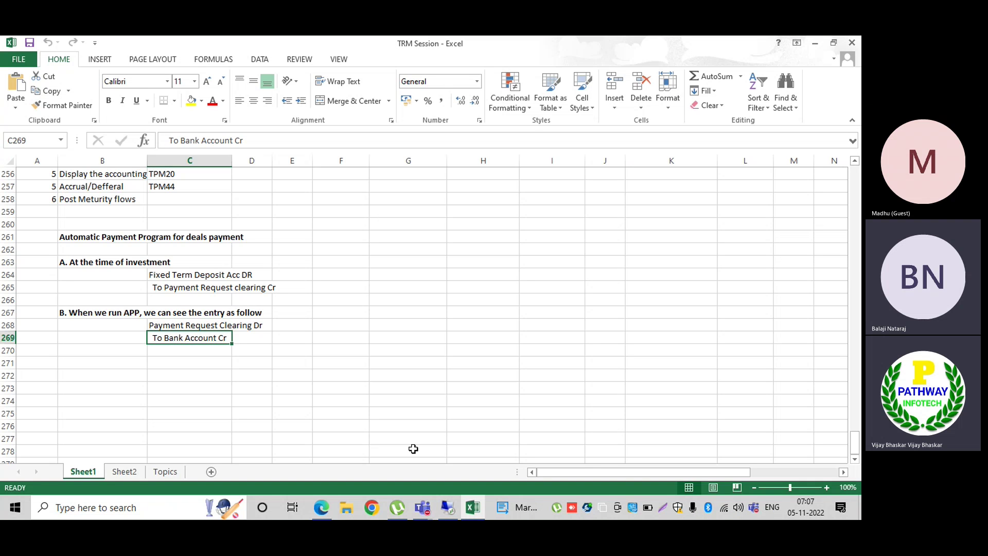
click(447, 507)
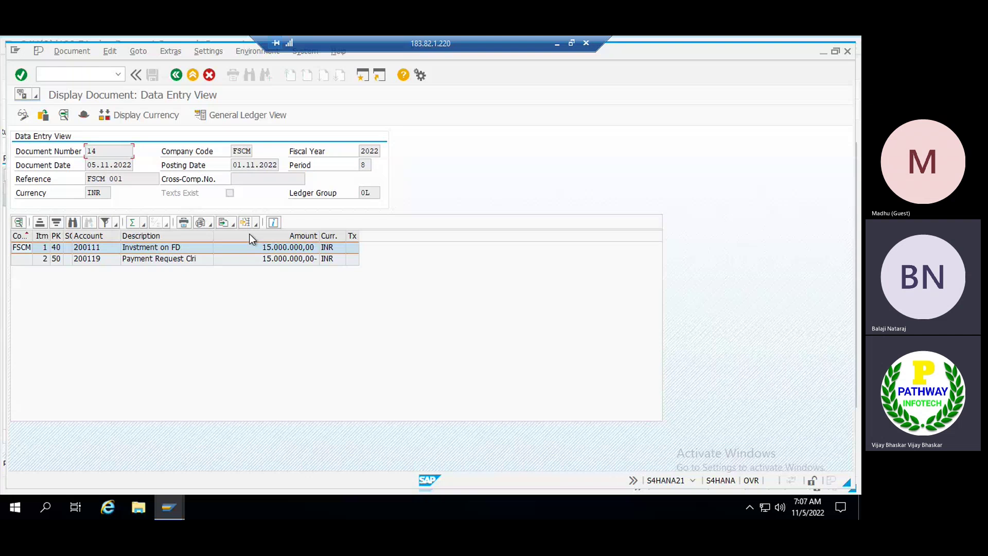
click(175, 76)
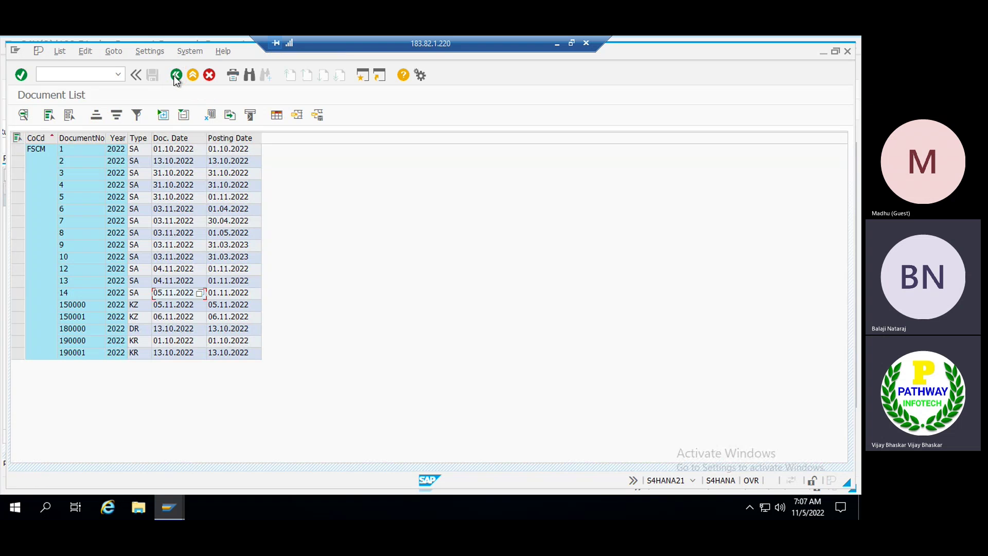